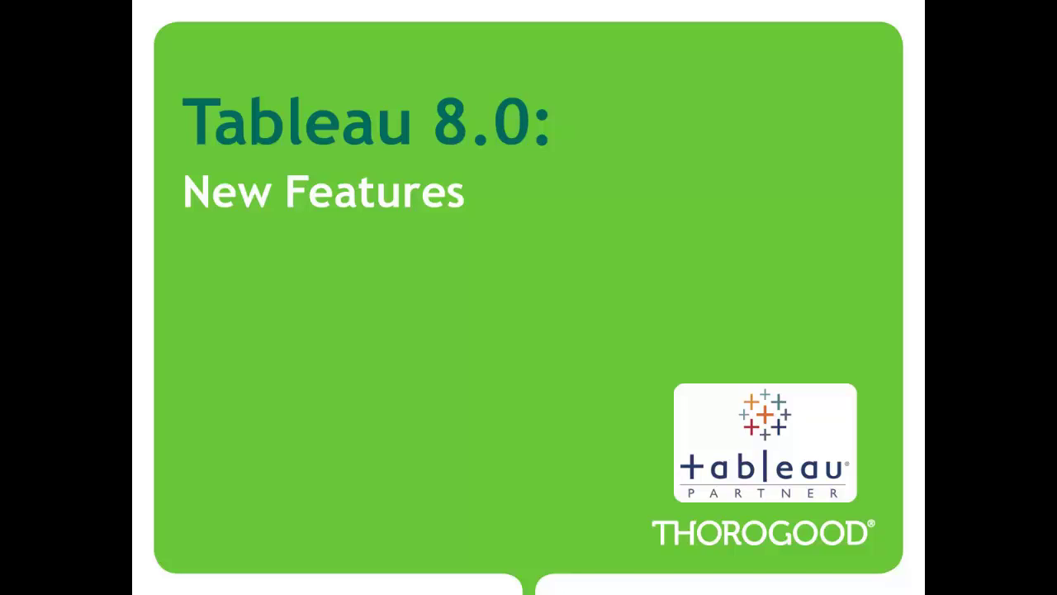
- Advance to the next slide and add a new blank worksheet, Sheet 5
key("Right")
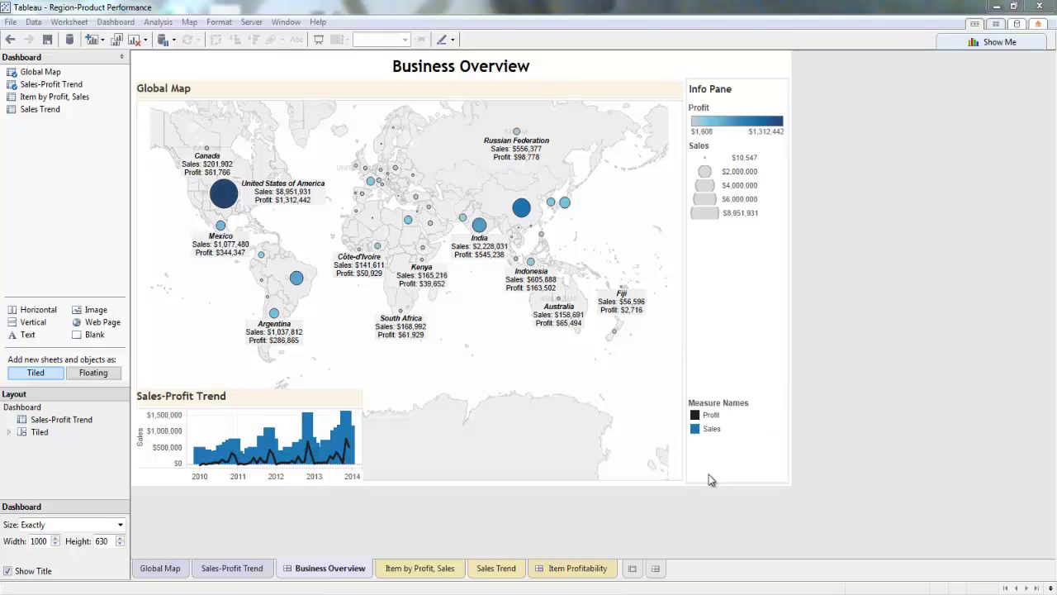
left_click(631, 568)
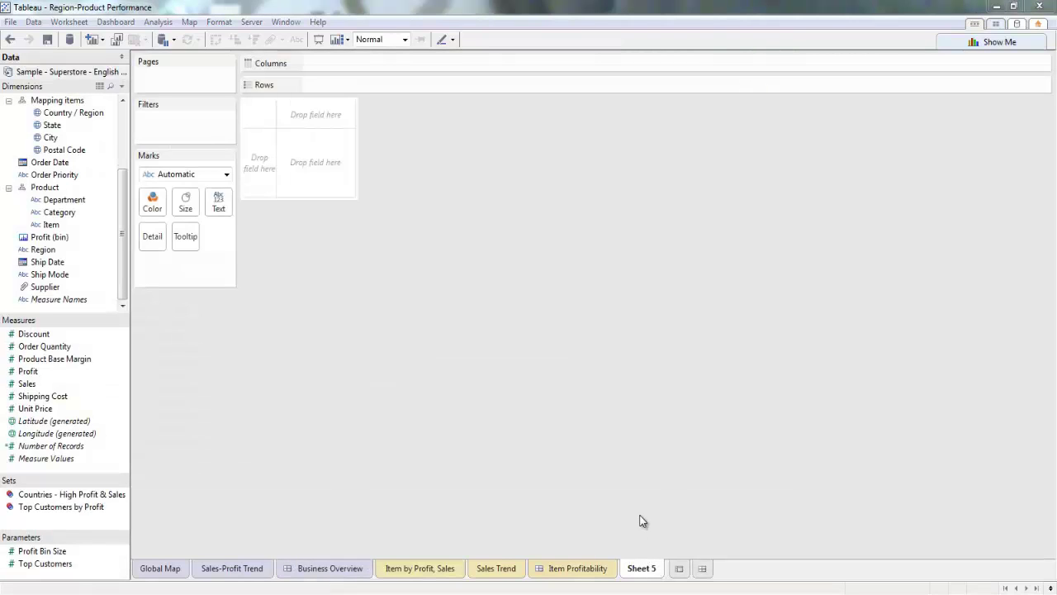
- Build a Sheet 5 text table of total Sales for each Category
left_click(56, 211)
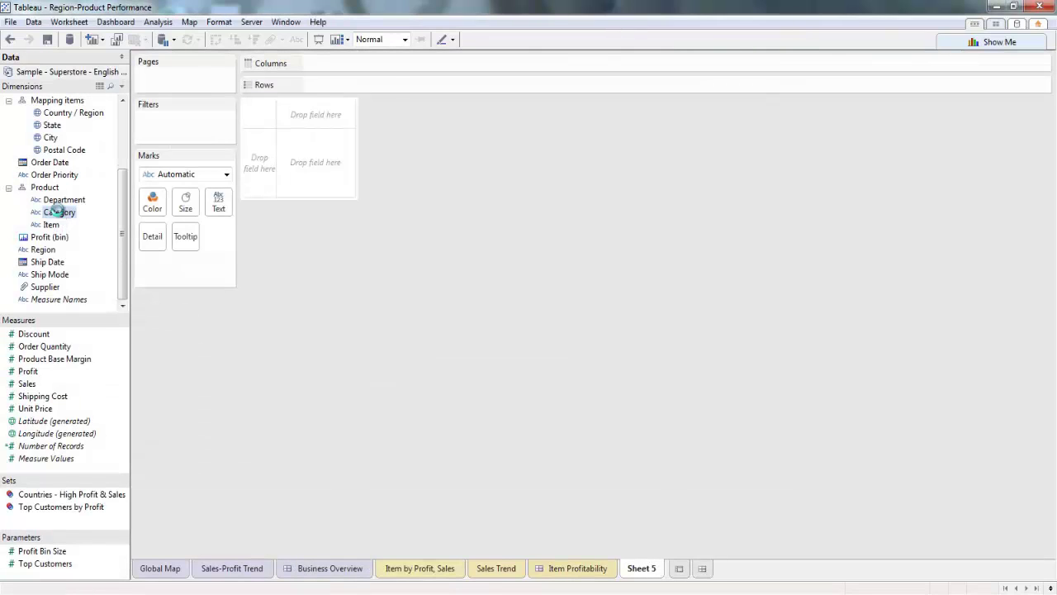
double_click(56, 211)
double_click(29, 384)
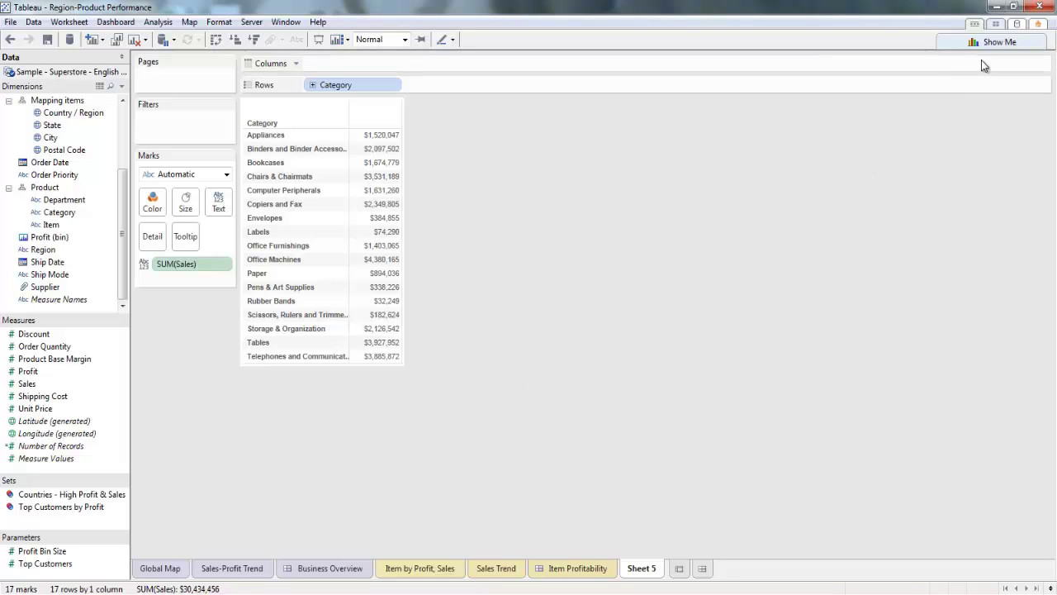
left_click(995, 41)
- Show category sales as packed bubbles and shade them by Profit
left_click(954, 229)
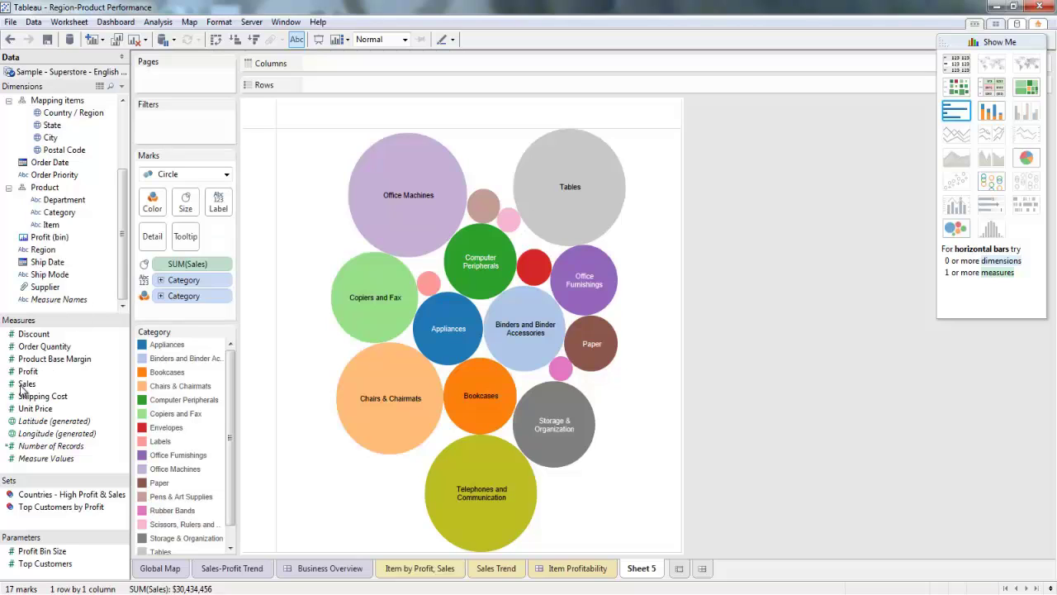
left_click_drag(27, 372, 152, 202)
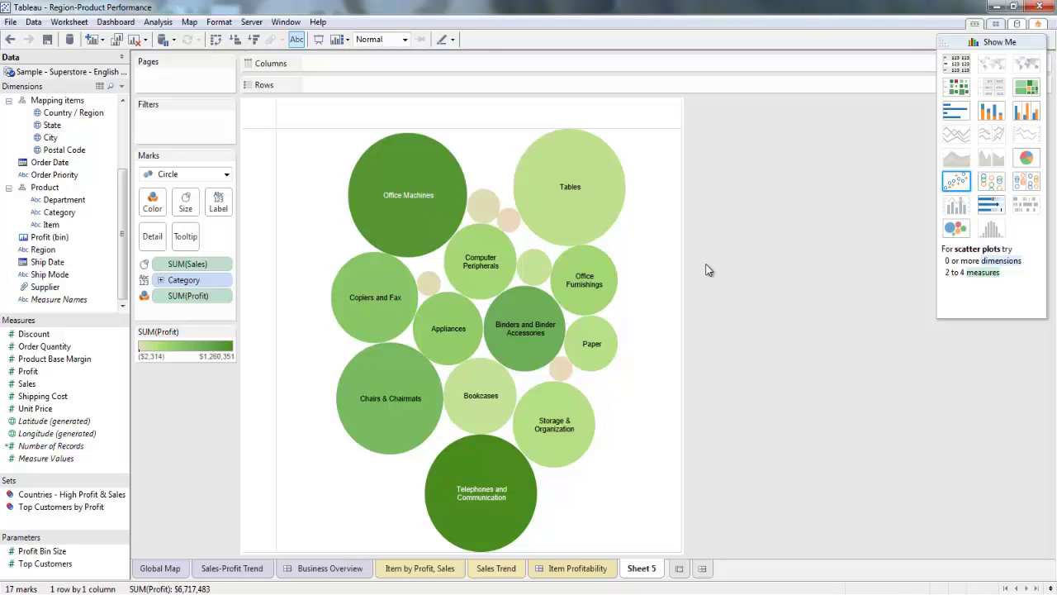
mouse_move(604, 221)
left_click(228, 332)
- Recolour SUM(Profit) with the Orange-Blue Diverging palette centred at 0
left_click(201, 343)
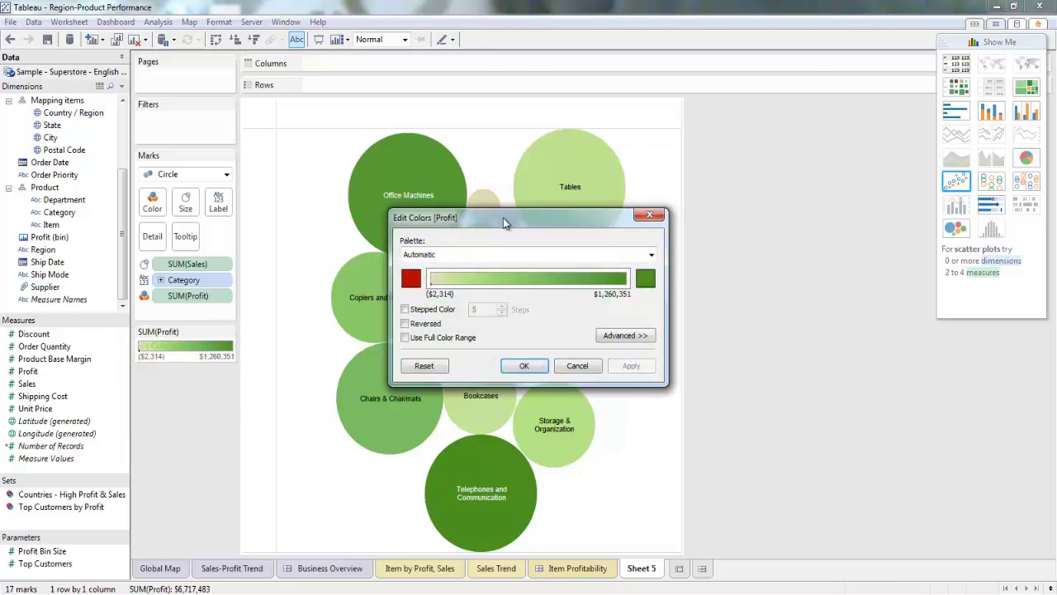
left_click(651, 256)
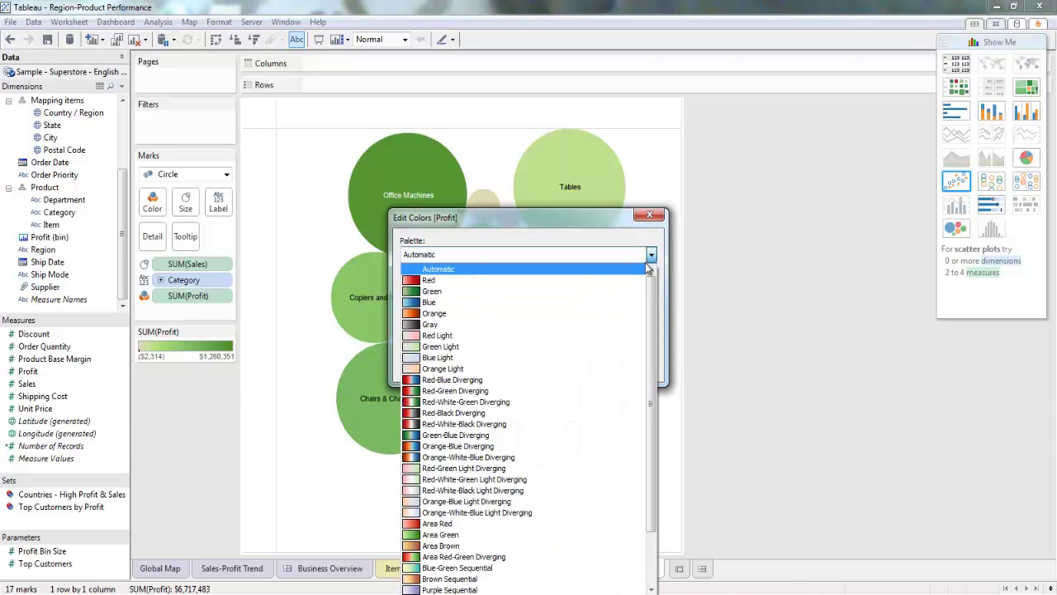
left_click(541, 451)
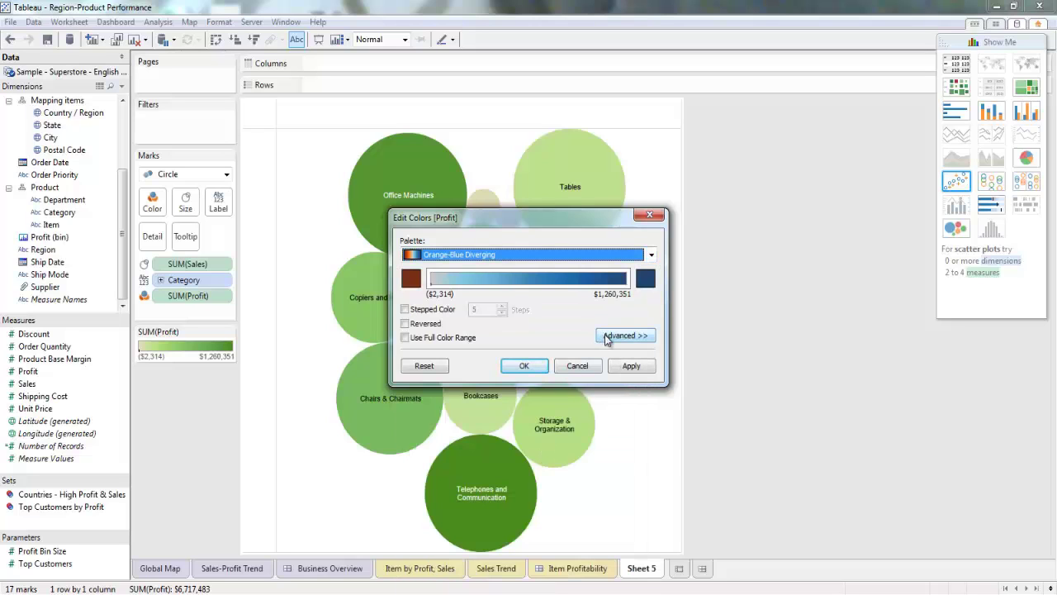
left_click(607, 337)
left_click(404, 391)
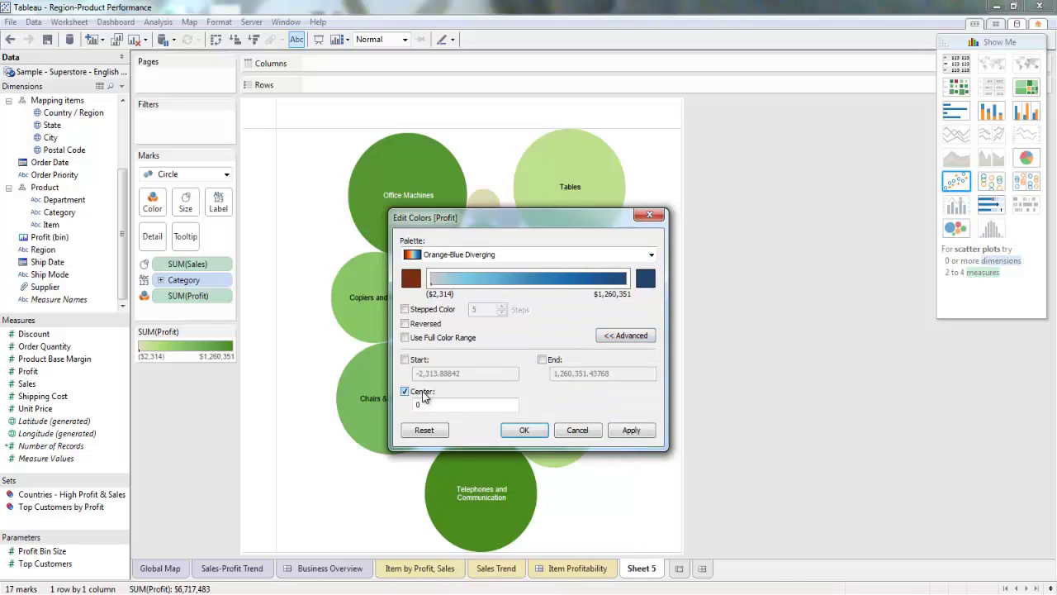
left_click(631, 429)
left_click(524, 430)
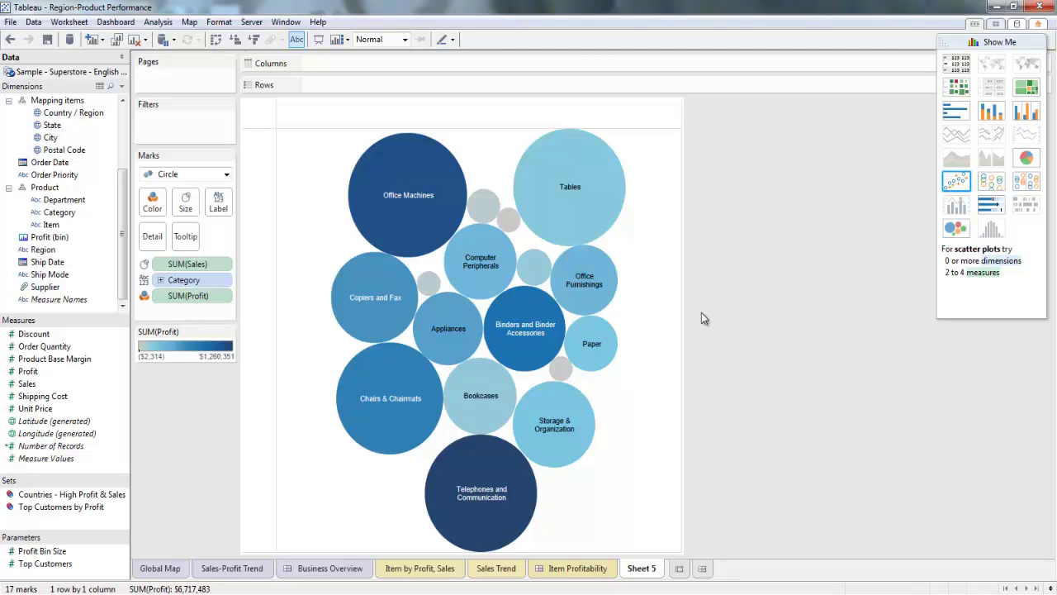
- Change the mark type to Text and rename Sheet 5 to 'Word Cloud'
left_click(227, 175)
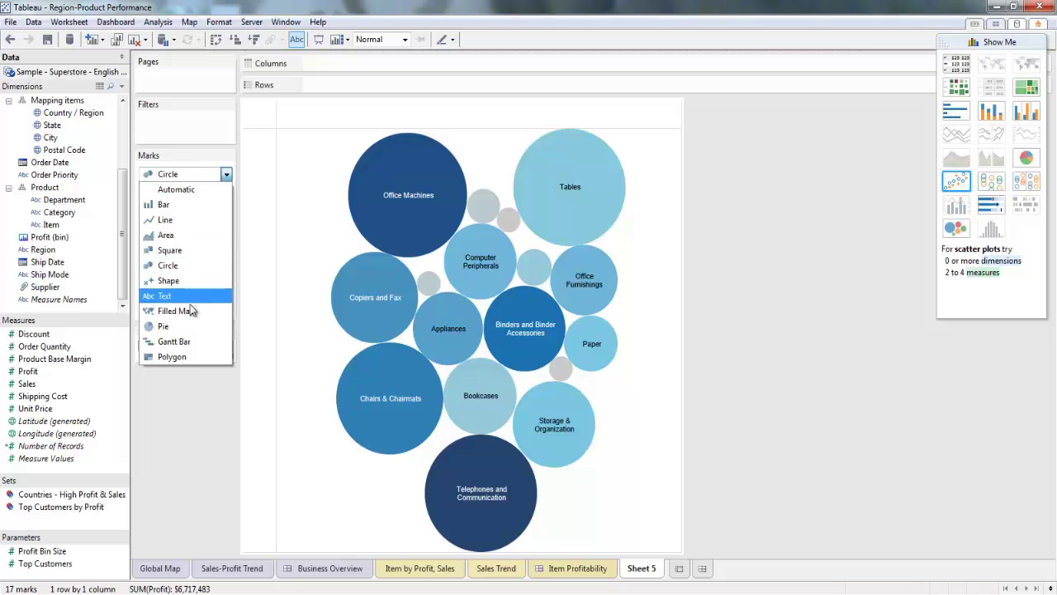
left_click(178, 296)
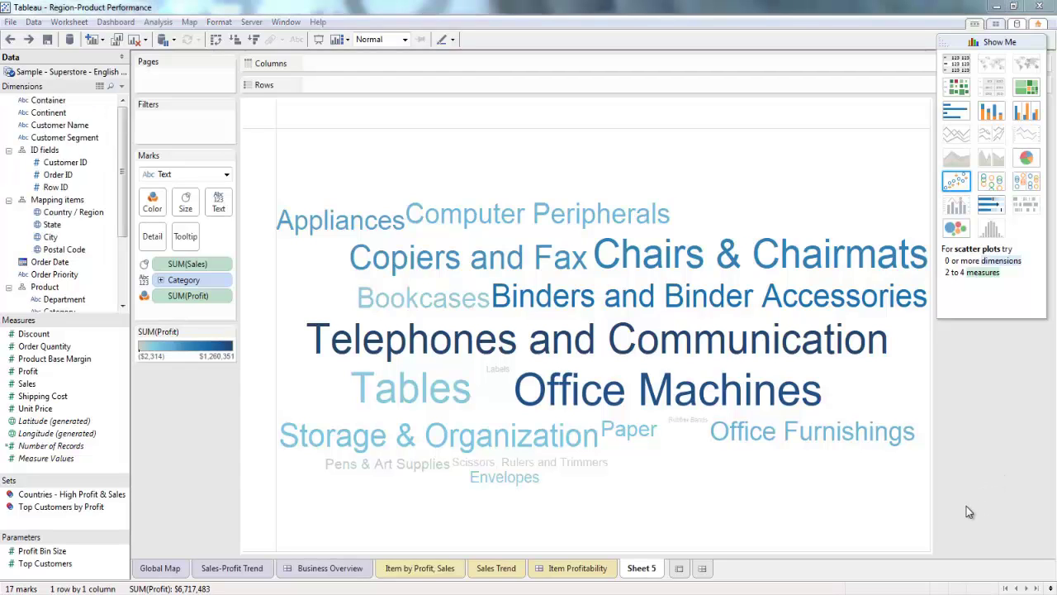
right_click(644, 565)
left_click(693, 444)
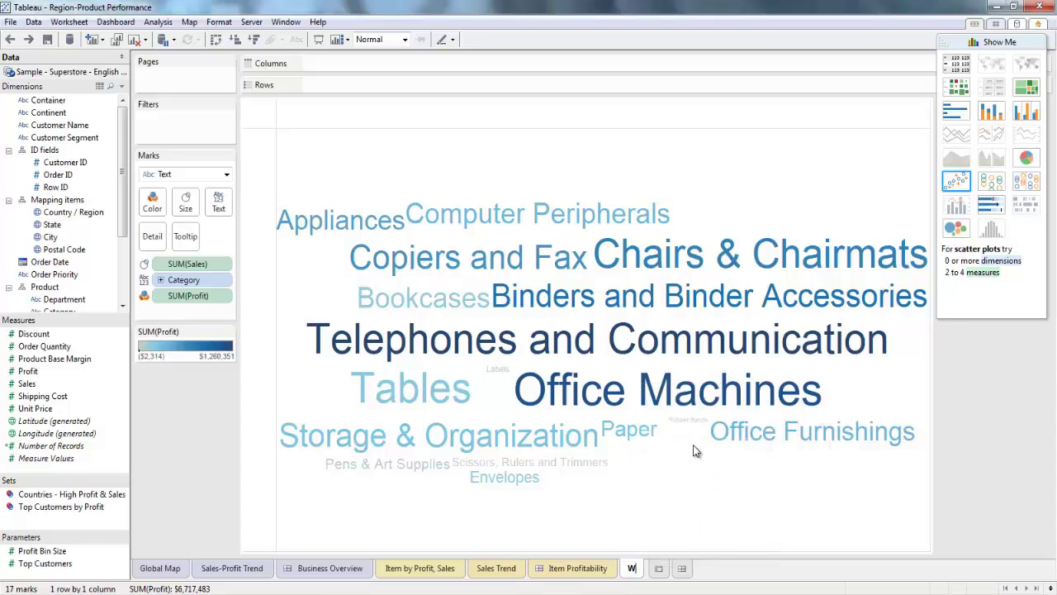
type("Word Cloud")
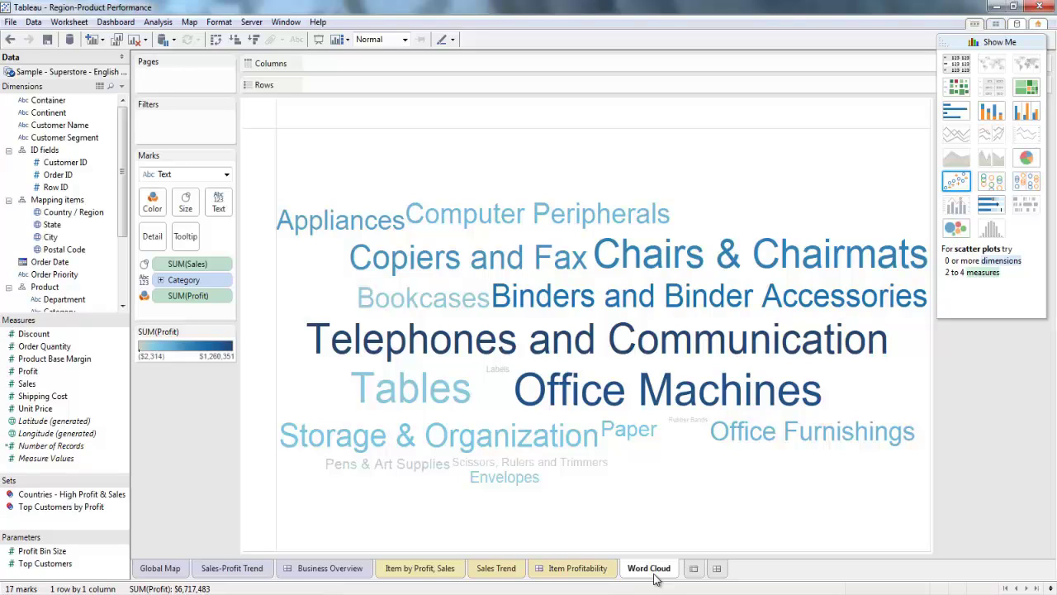
- Colour the Word Cloud tab green and return to Business Overview
right_click(655, 578)
mouse_move(703, 543)
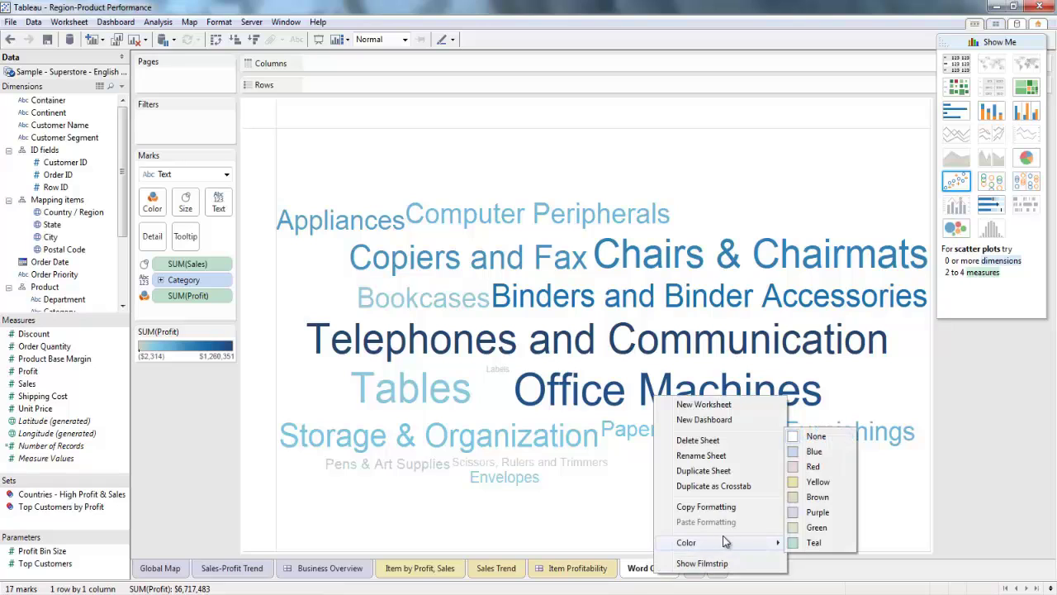
left_click(816, 527)
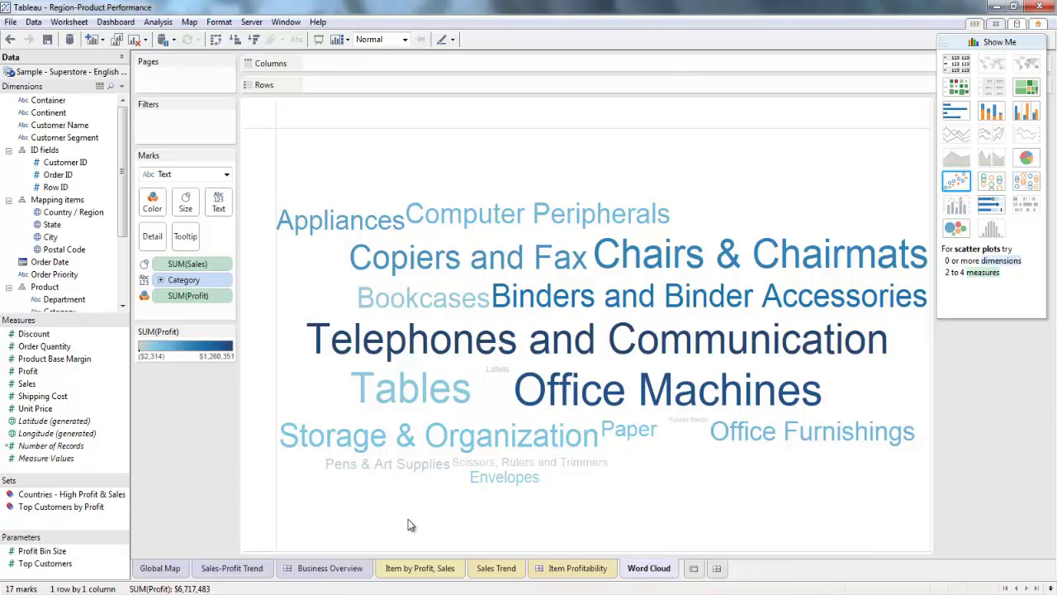
left_click(311, 569)
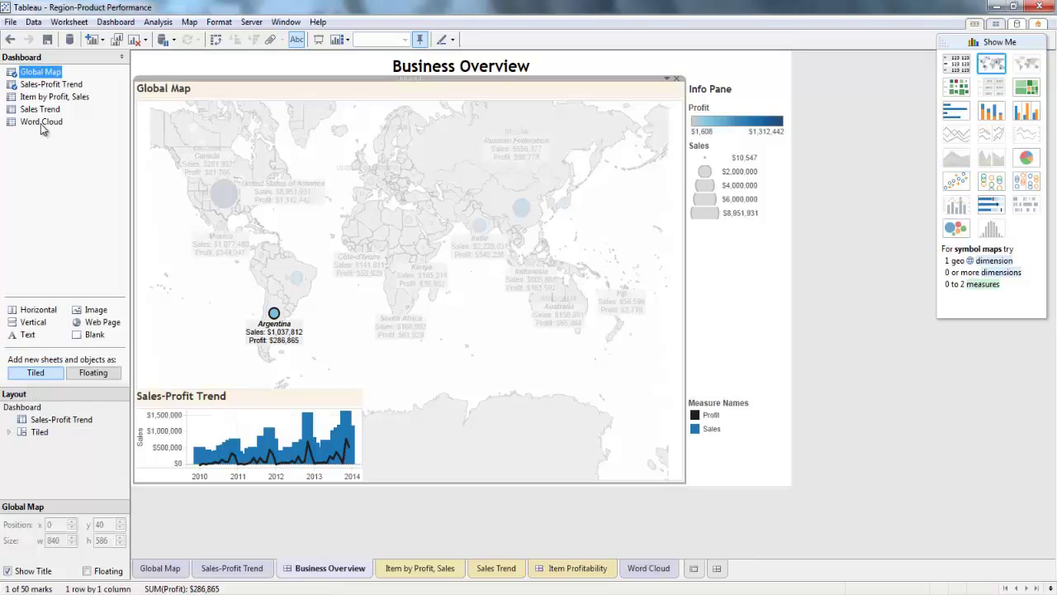
- Place Word Cloud above the map at Fit Width, title hidden, and shortened
left_click_drag(42, 121, 682, 100)
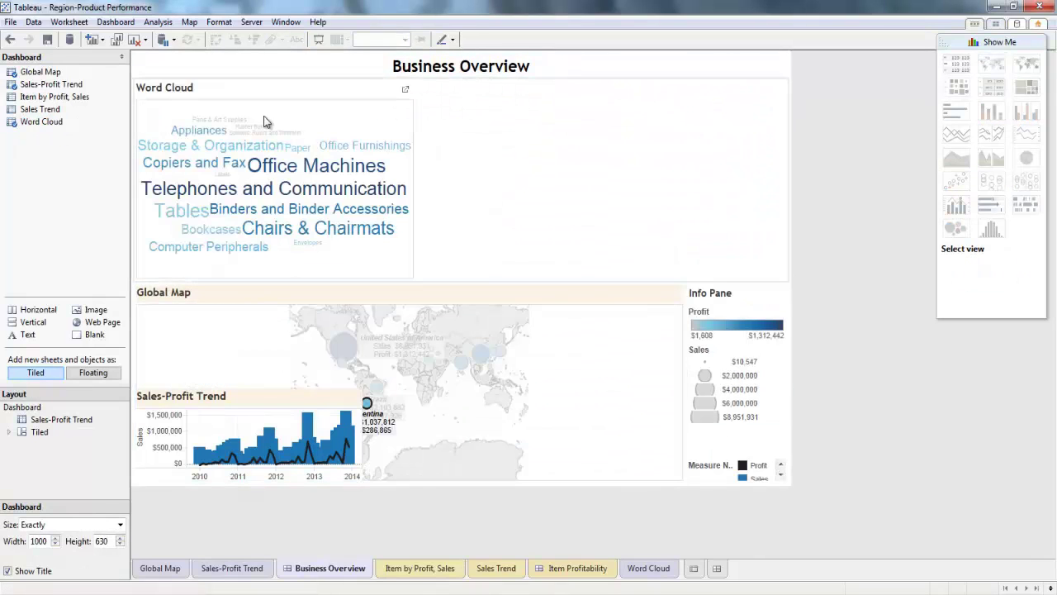
left_click(406, 40)
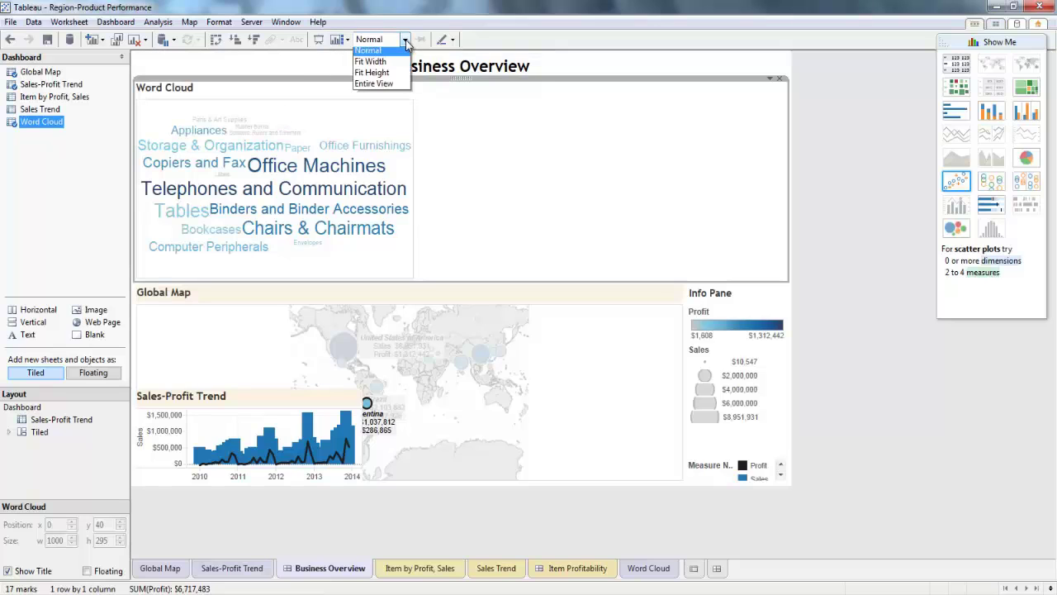
left_click(373, 62)
right_click(188, 93)
left_click(245, 128)
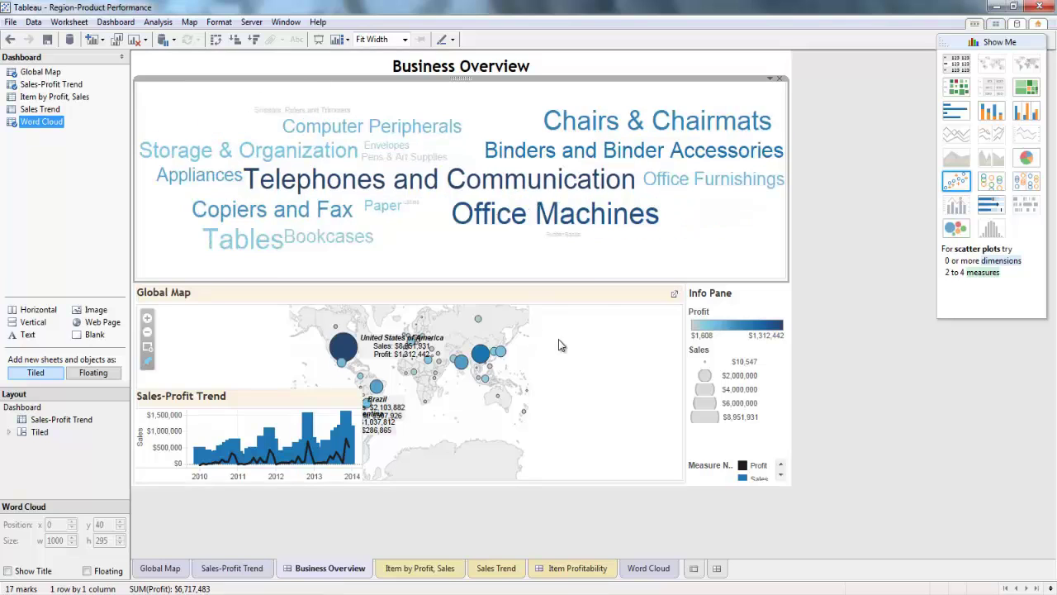
left_click_drag(587, 284, 600, 208)
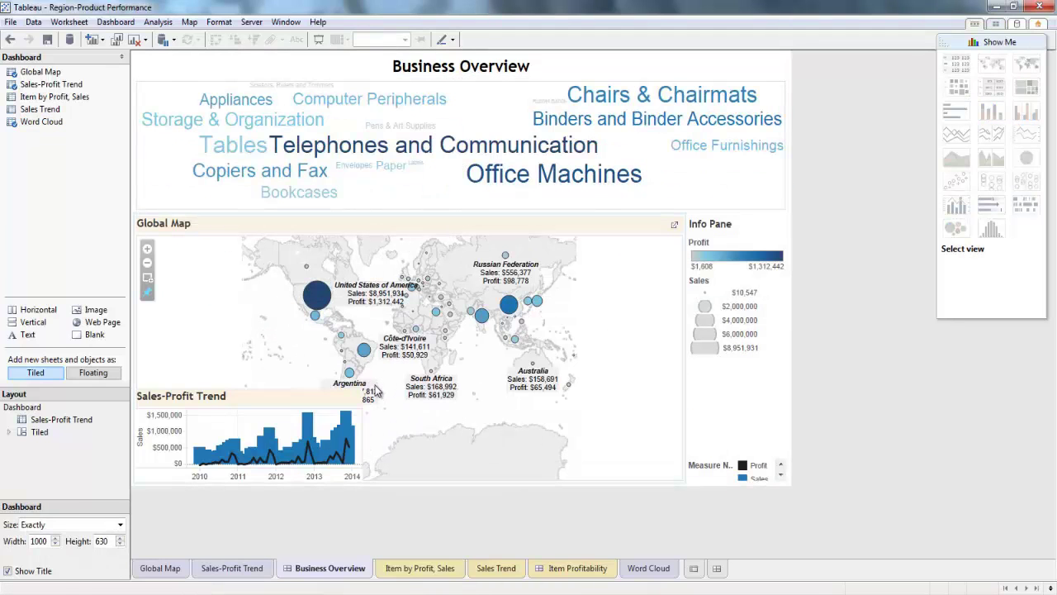
- Move Argentina's map label left and set Word Cloud as a dashboard filter
left_click(350, 372)
left_click_drag(349, 371, 325, 367)
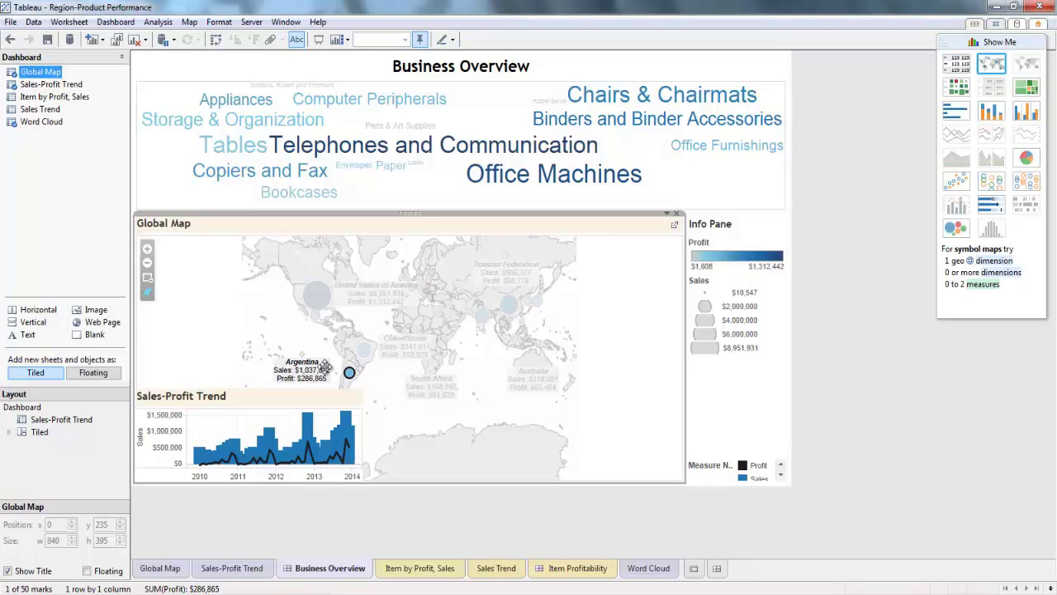
left_click(692, 161)
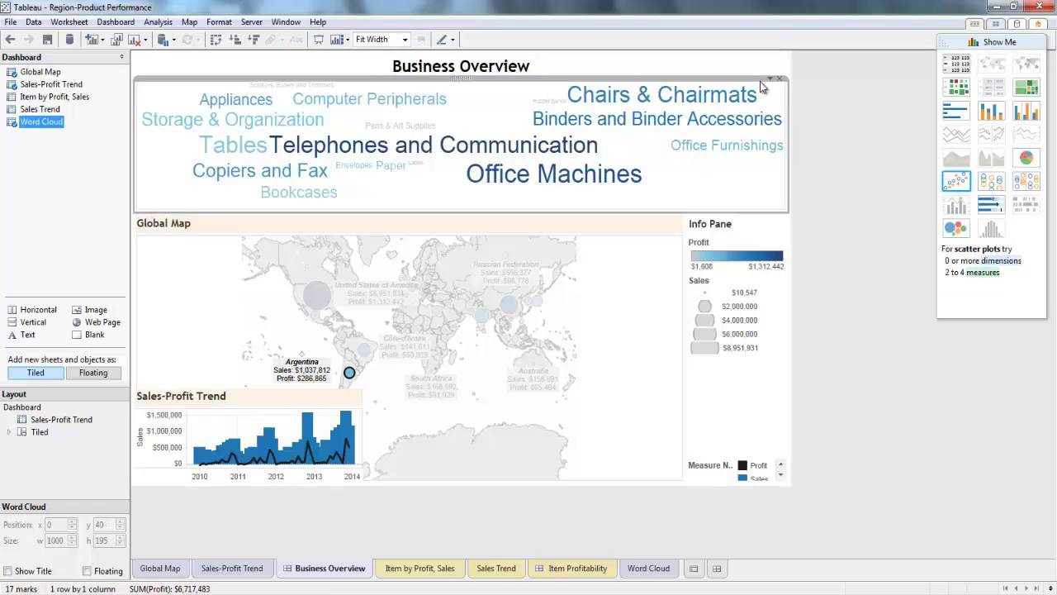
left_click(769, 77)
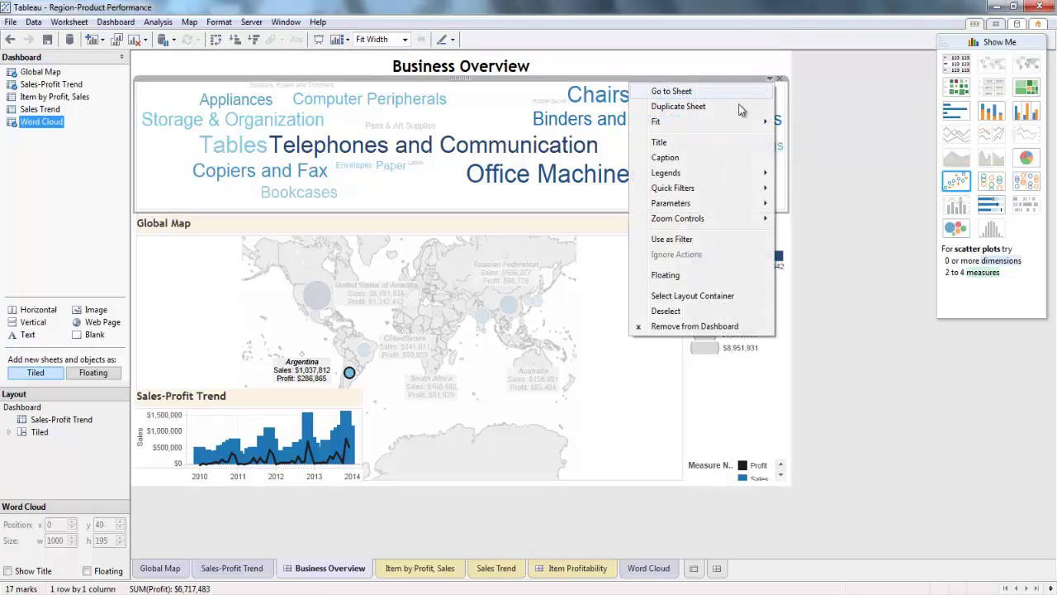
left_click(688, 239)
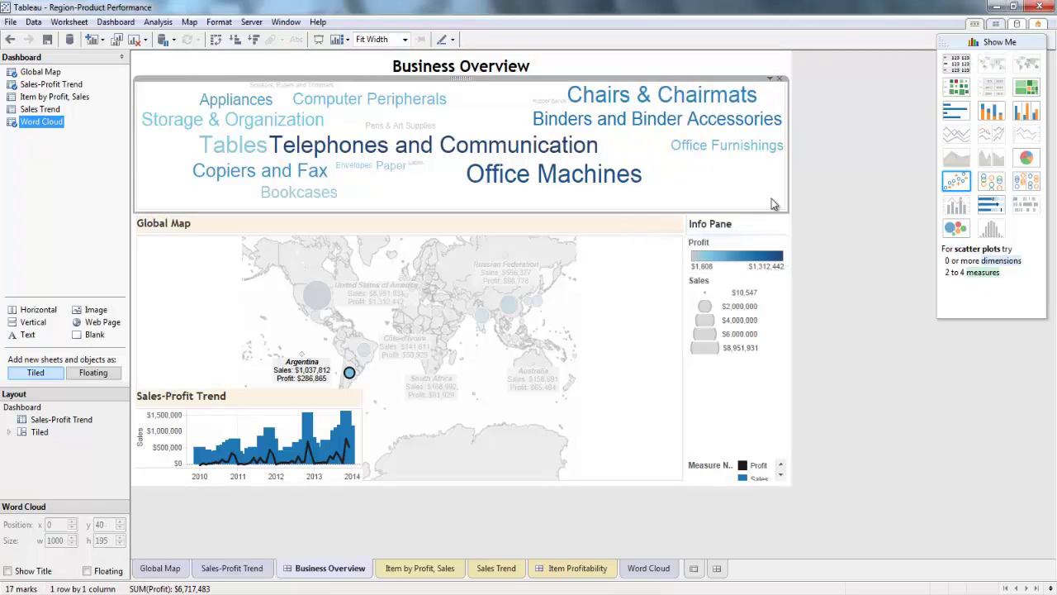
left_click(860, 174)
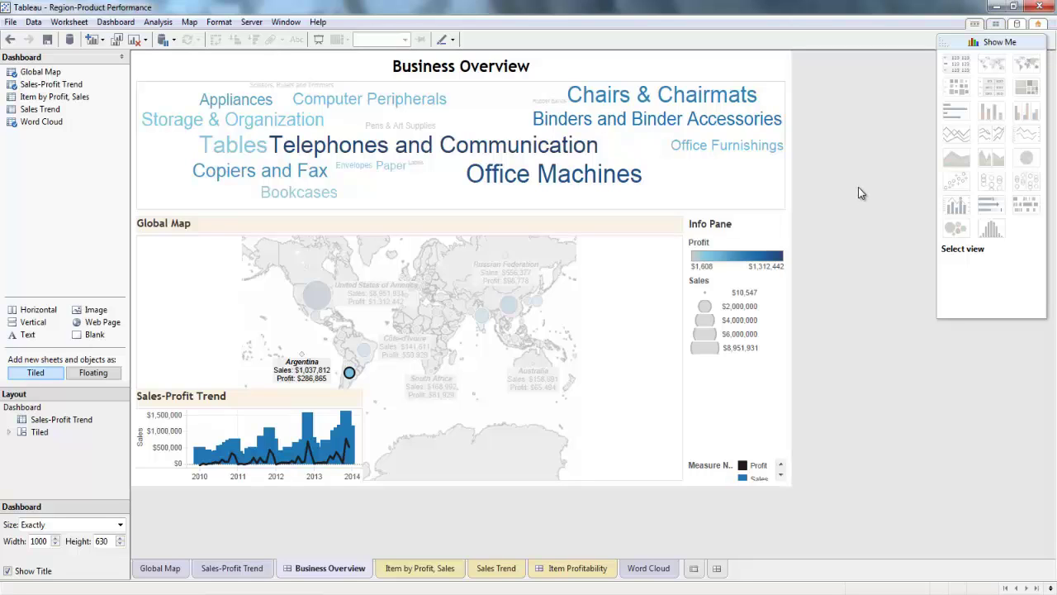
- Test the filter with Binders and Binder Accessories, clear it, then filter to Tables
left_click(691, 180)
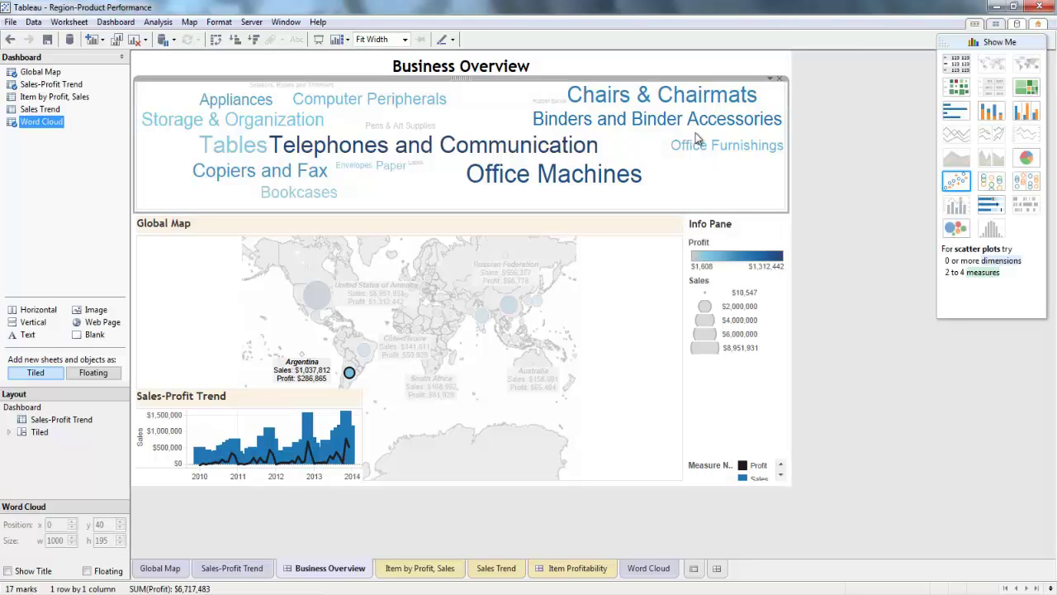
left_click(654, 123)
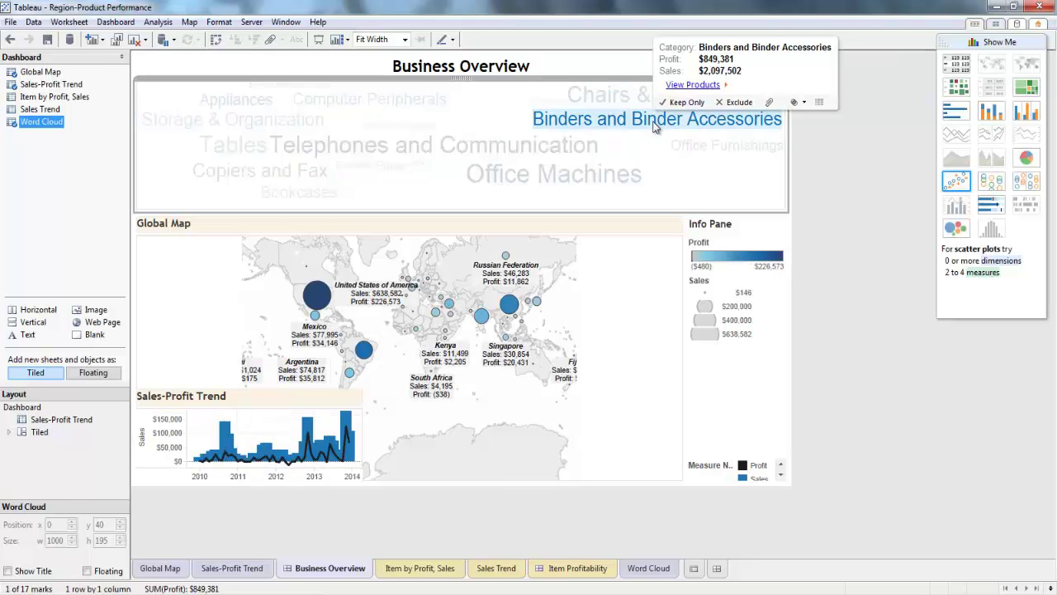
left_click(682, 191)
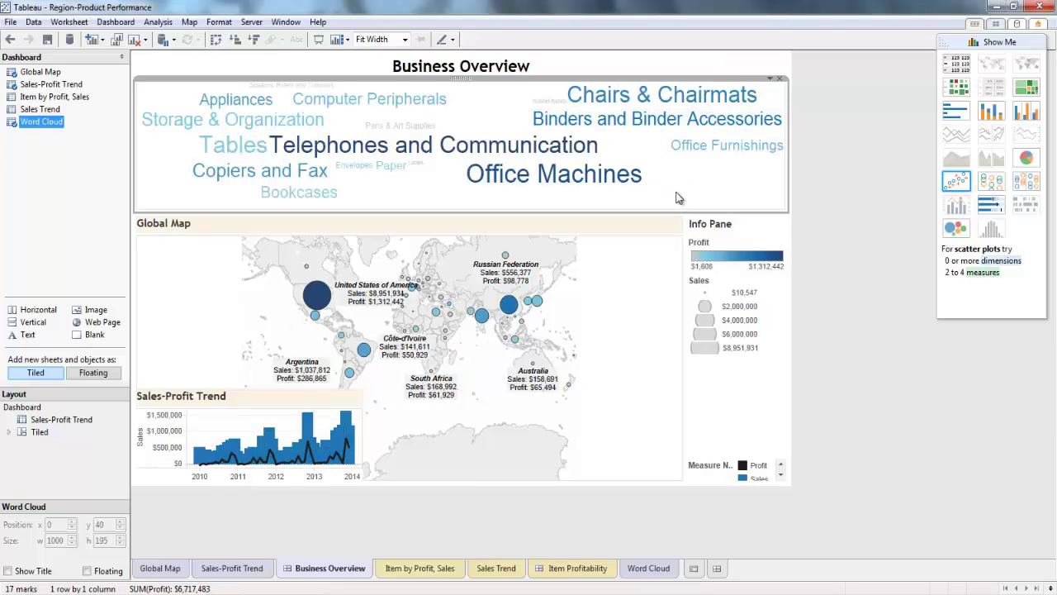
left_click(233, 146)
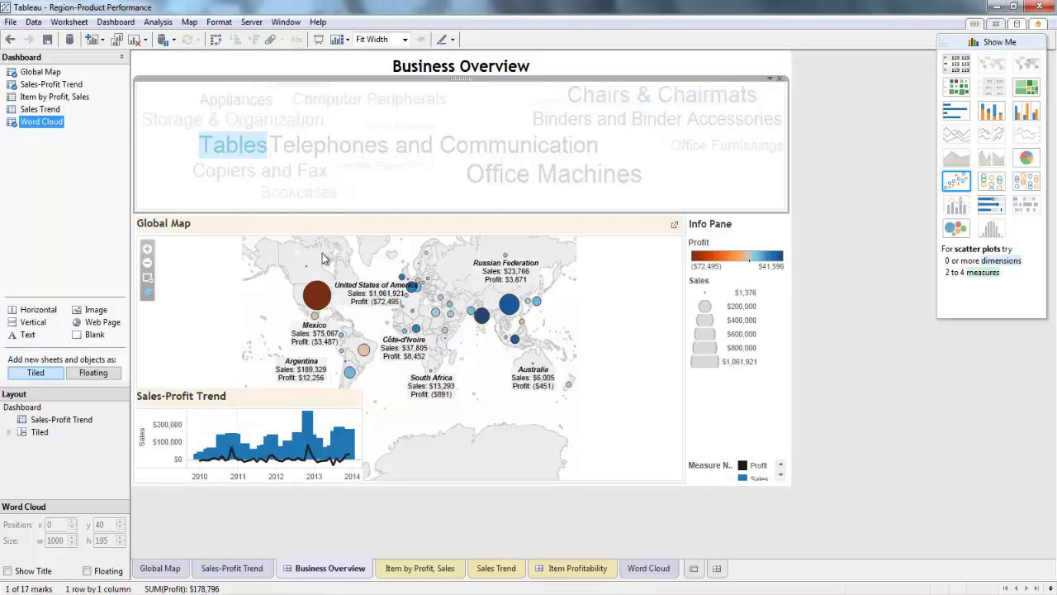
mouse_move(322, 307)
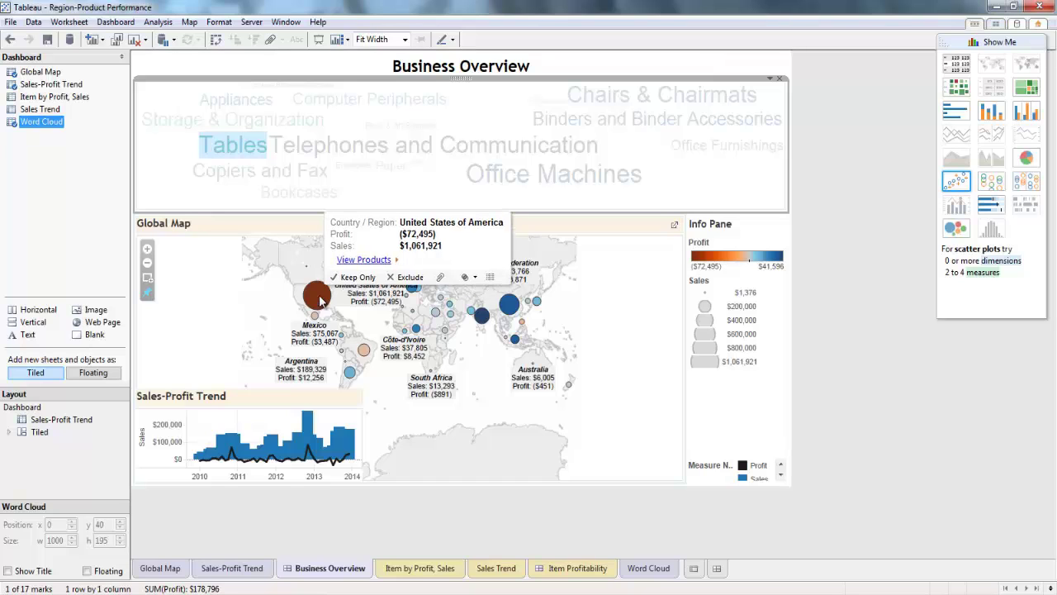
- Follow the United States tooltip's View Products link to the Item Profitability dashboard
left_click(364, 260)
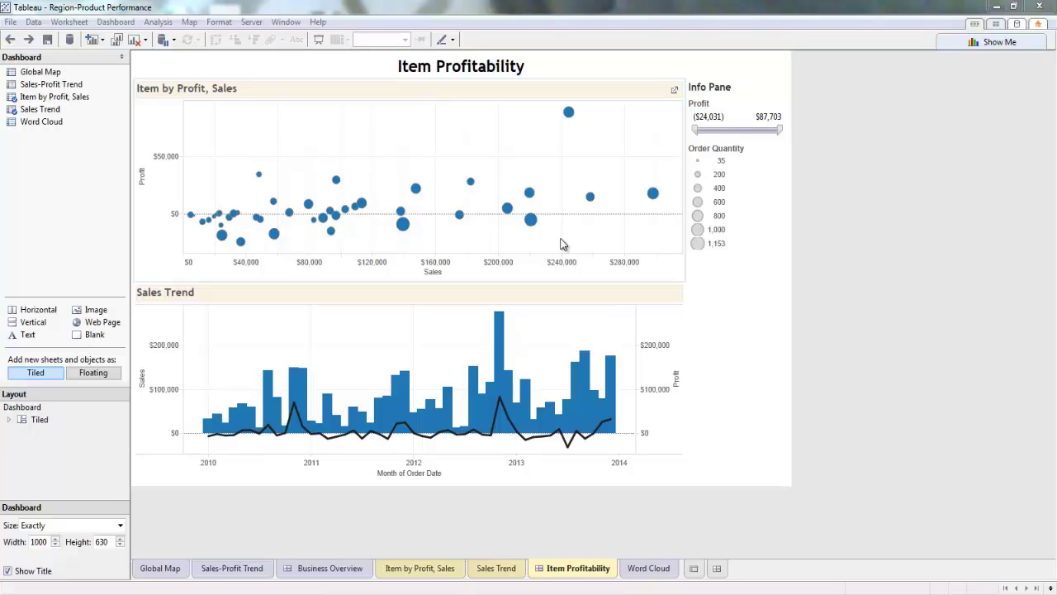
- Marquee-select the low-profit items in the scatter and group them
left_click_drag(565, 238, 178, 221)
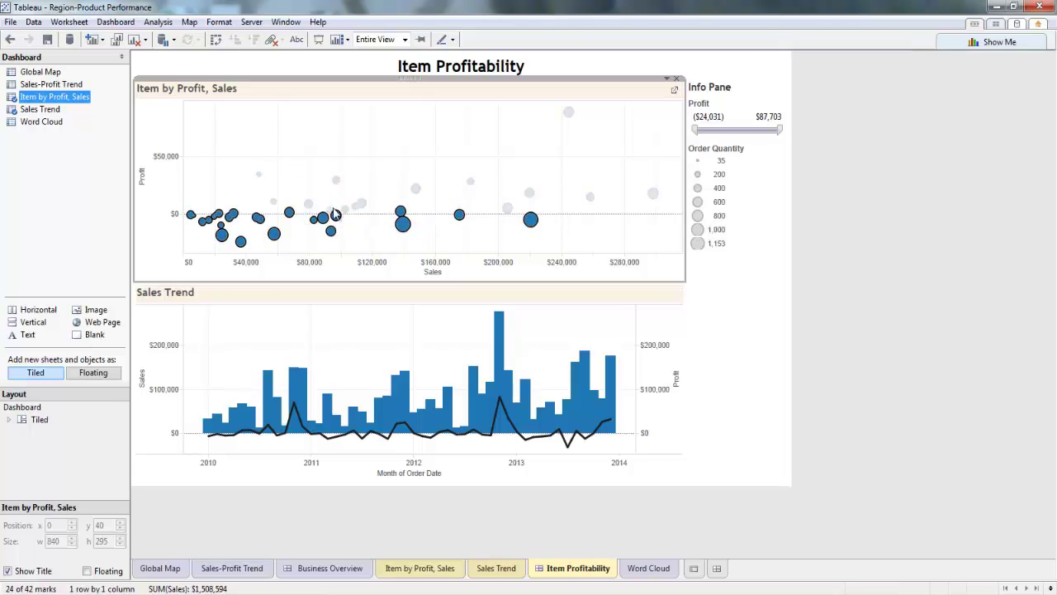
left_click(550, 244)
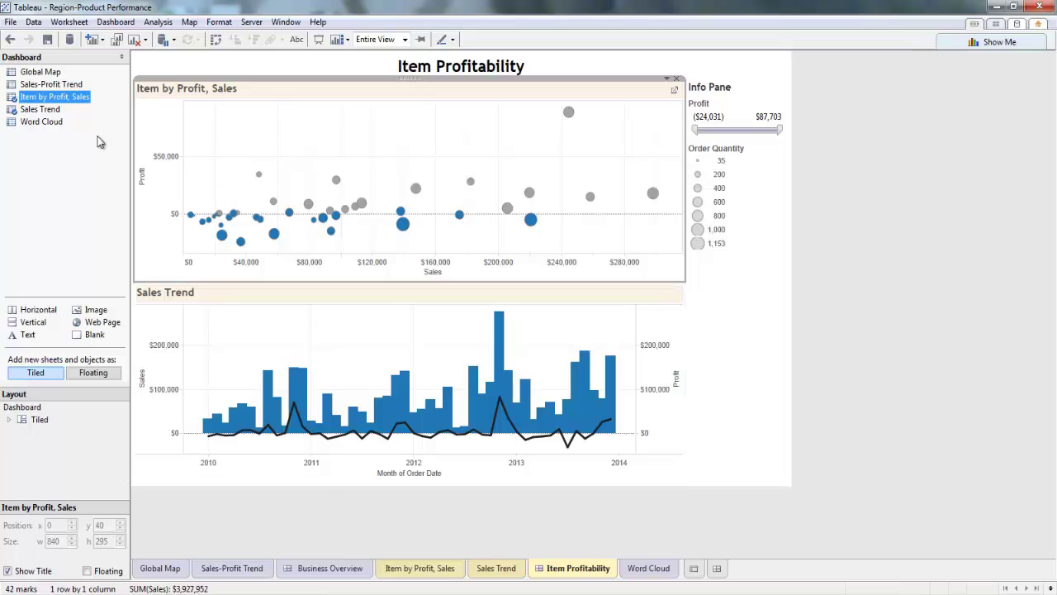
- Go to the Sales Trend sheet and colour its bars by Item (group)
right_click(54, 110)
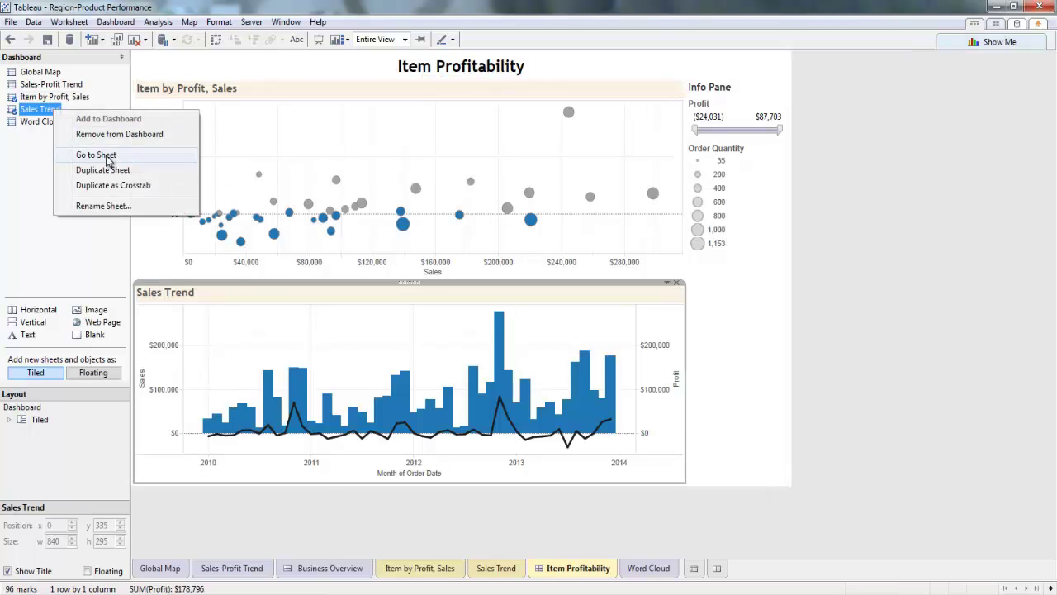
left_click(95, 155)
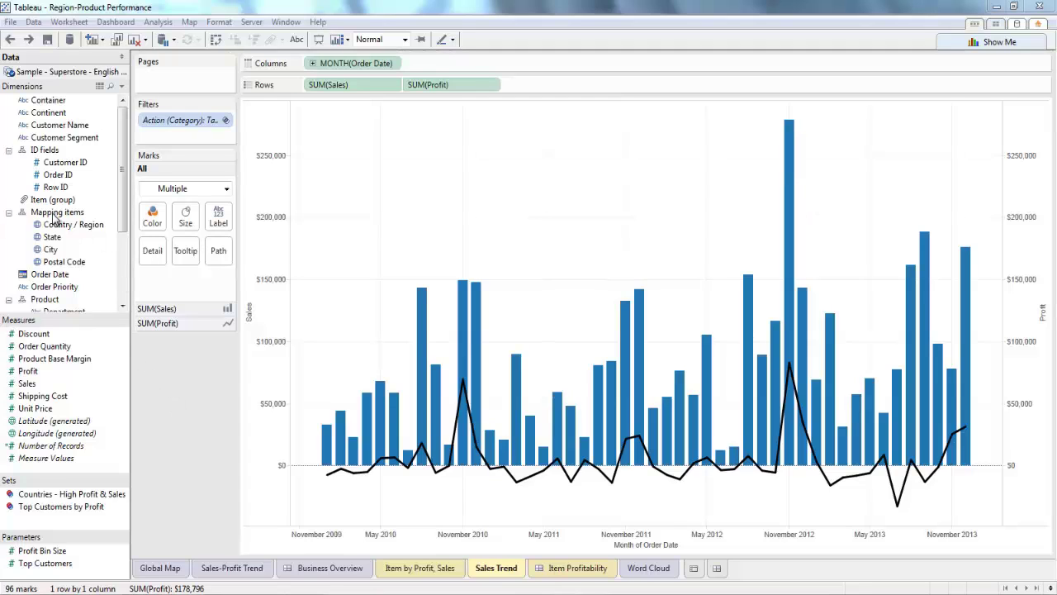
left_click_drag(62, 203, 149, 217)
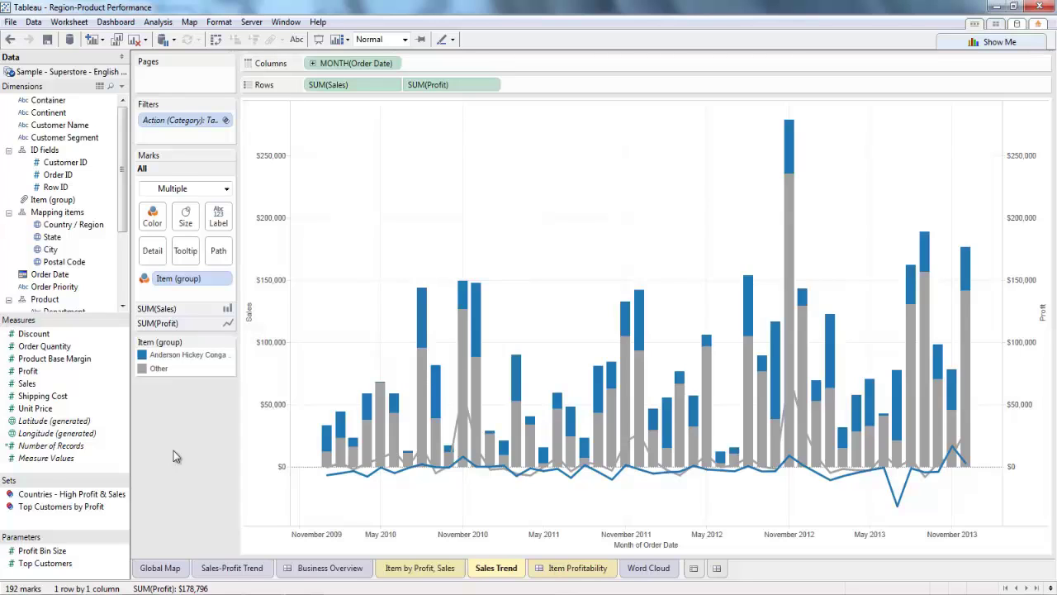
- Color the SUM(Profit) line grey
left_click(175, 327)
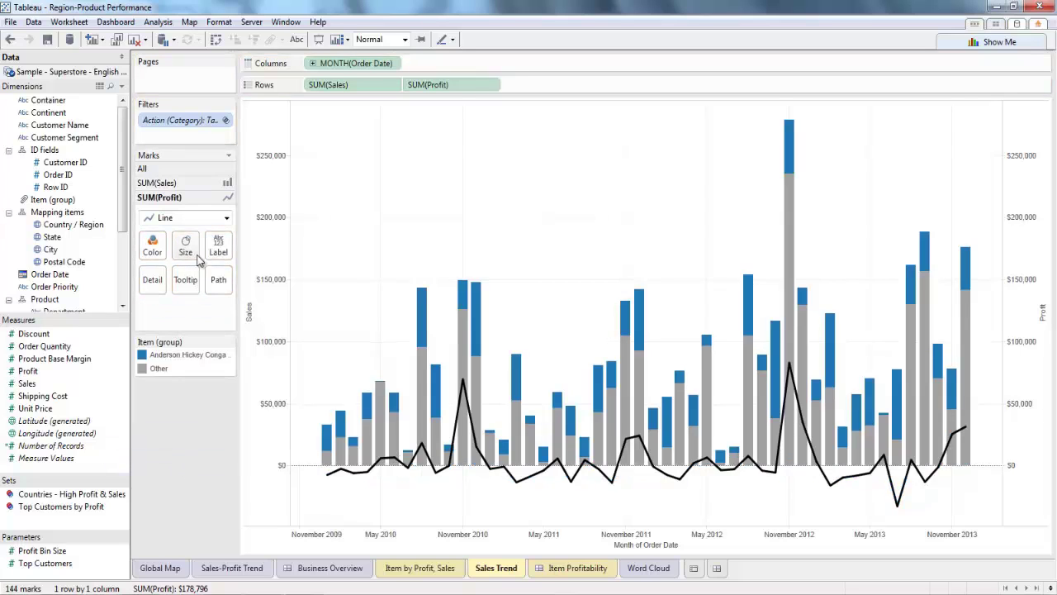
left_click(155, 250)
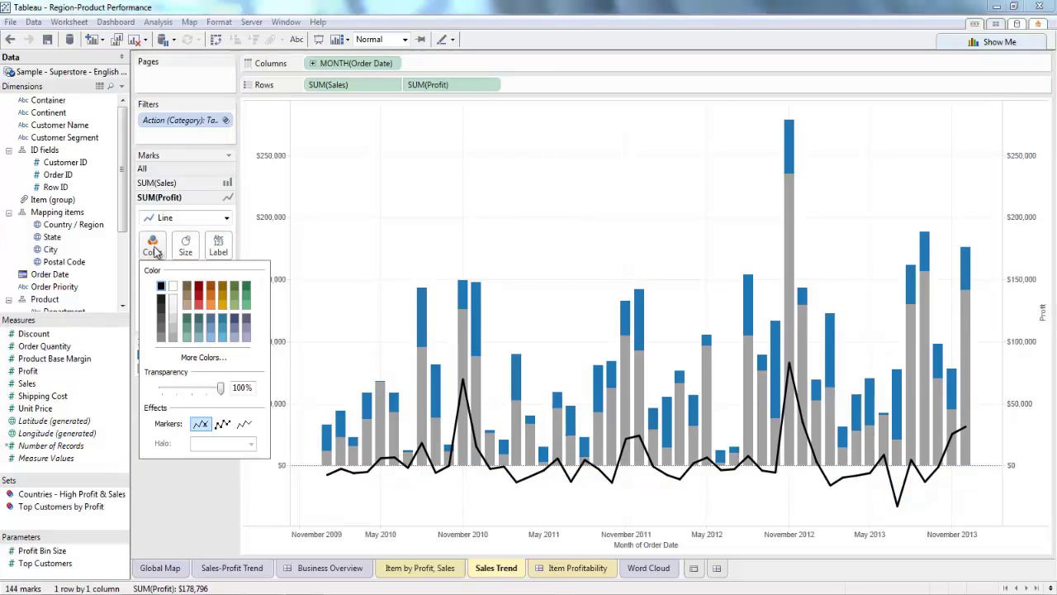
left_click(171, 334)
left_click(193, 484)
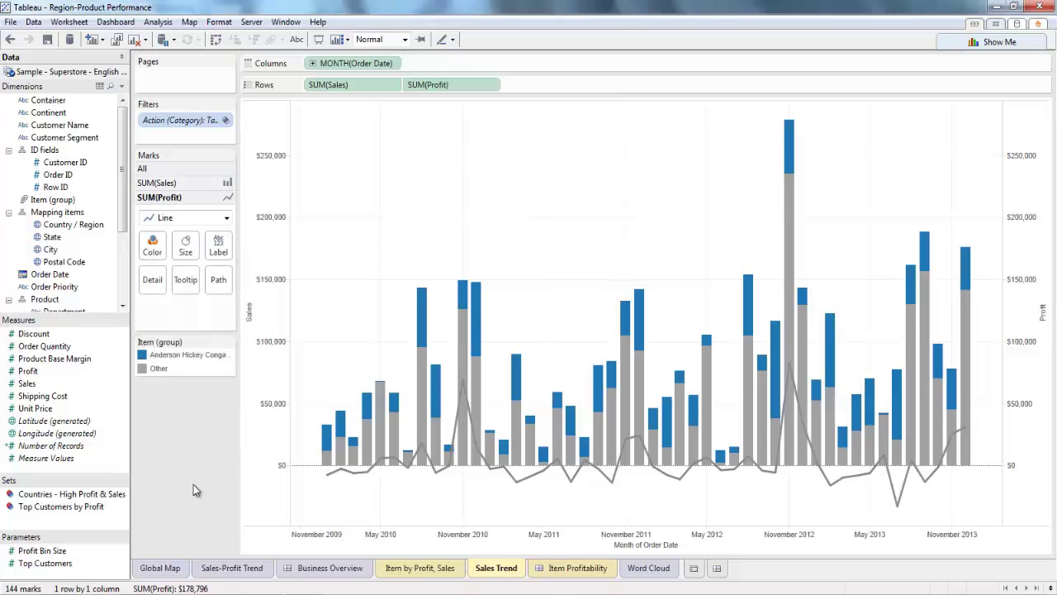
- Alias the grouped items' legend entry as 'Unprofitable Products'
right_click(196, 355)
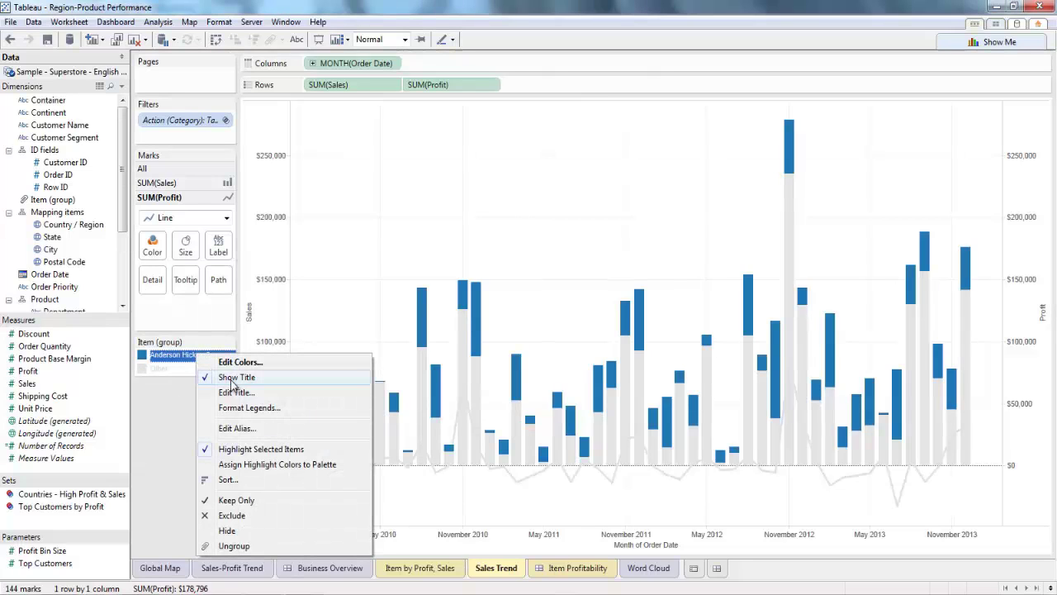
left_click(248, 428)
type("Unprofit")
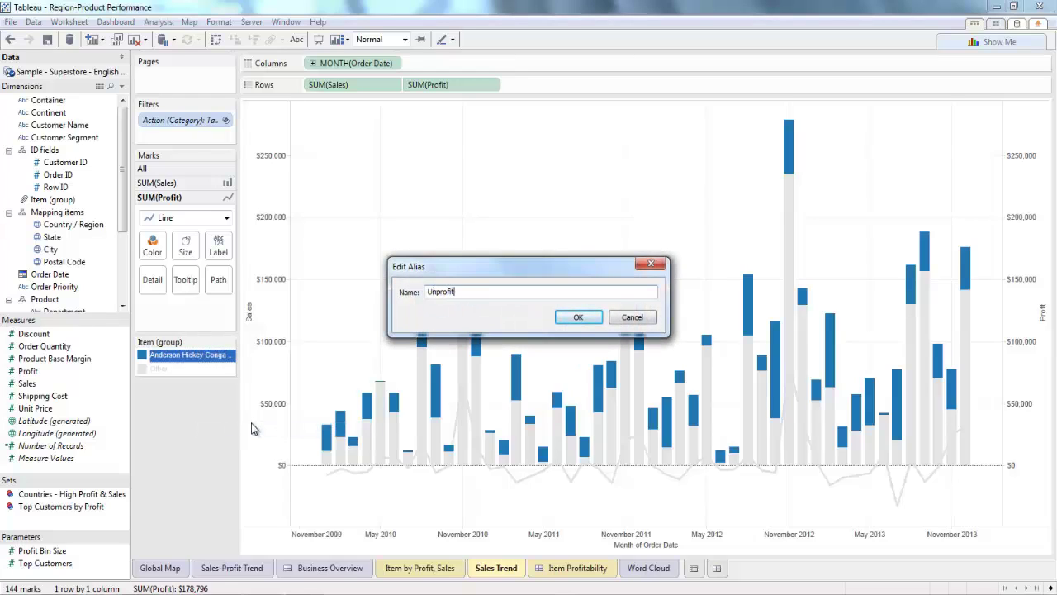
type("able Products")
key("Return")
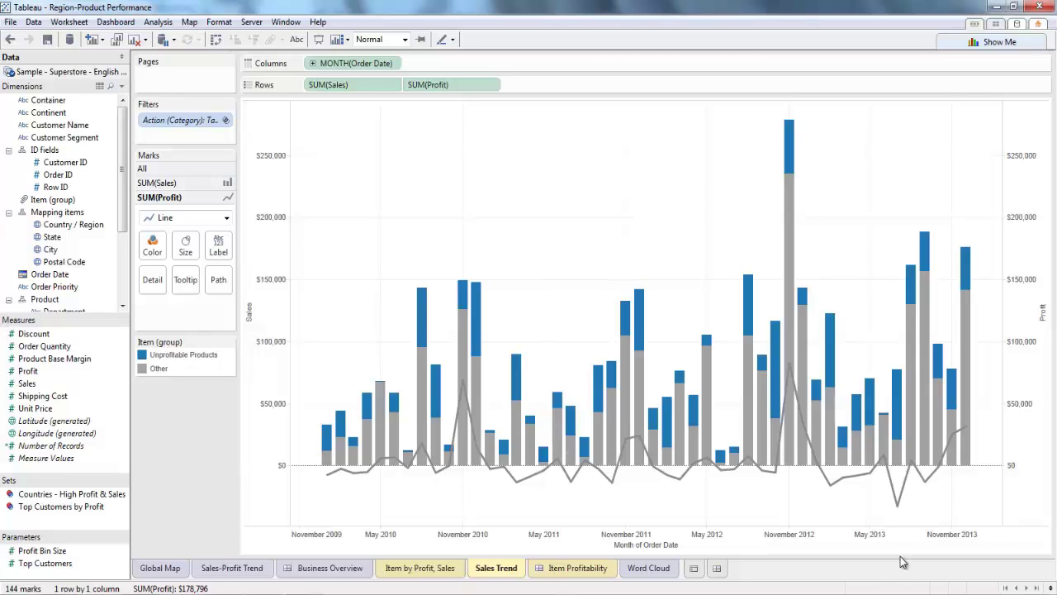
mouse_move(897, 458)
mouse_move(883, 439)
mouse_move(901, 522)
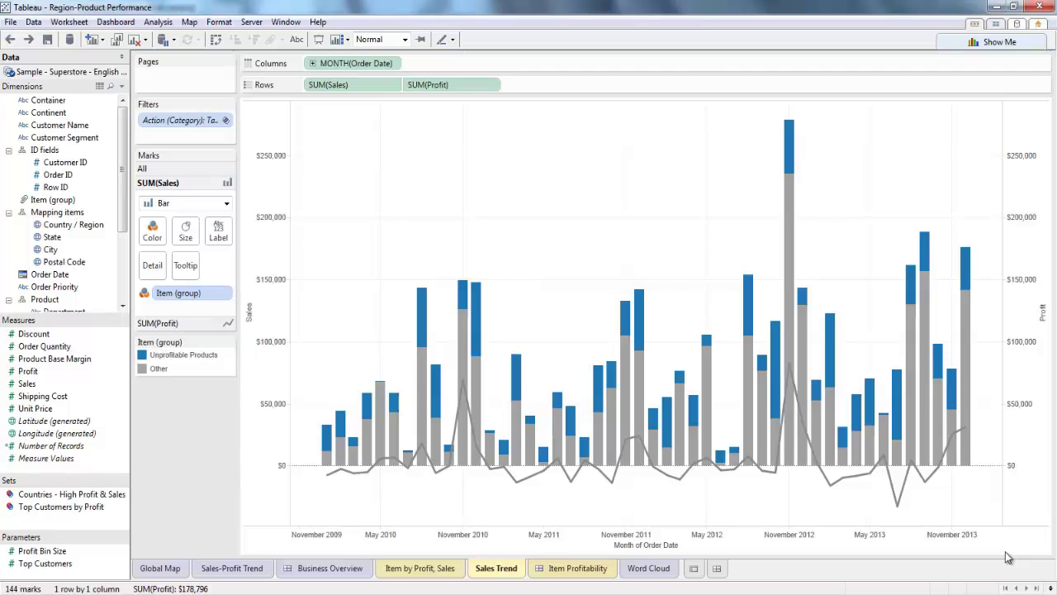
- Show a forecast extending the sales bars and profit line through late 2014, then check the estimated profit points
right_click(941, 447)
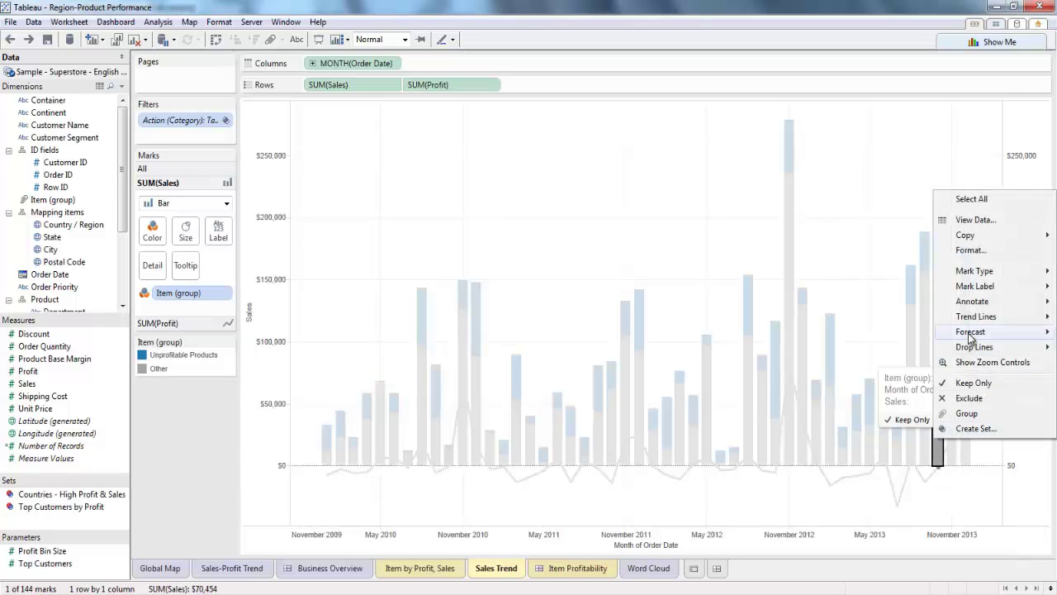
mouse_move(970, 333)
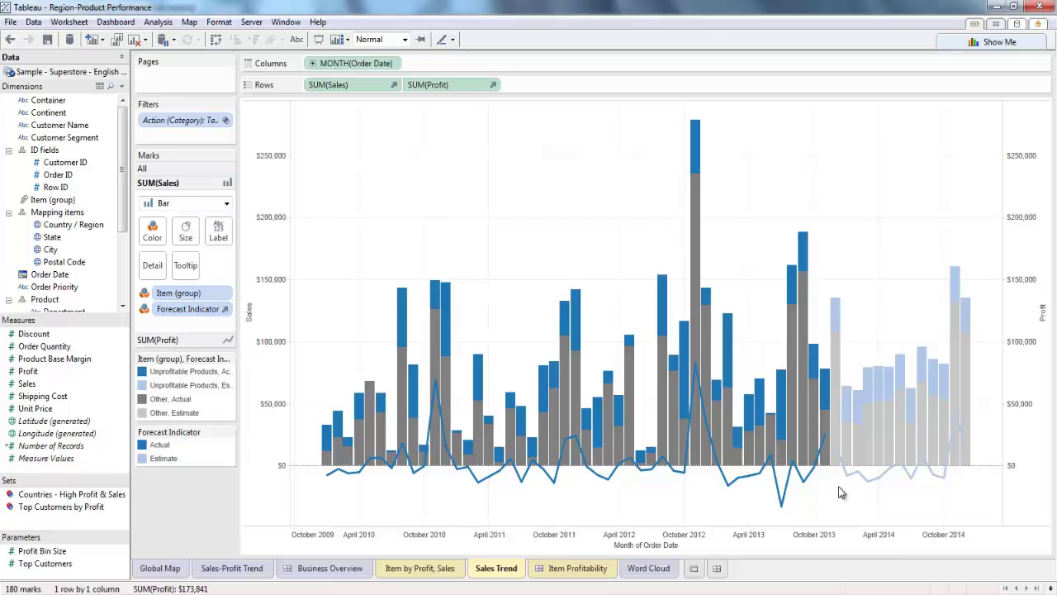
left_click_drag(836, 485, 971, 477)
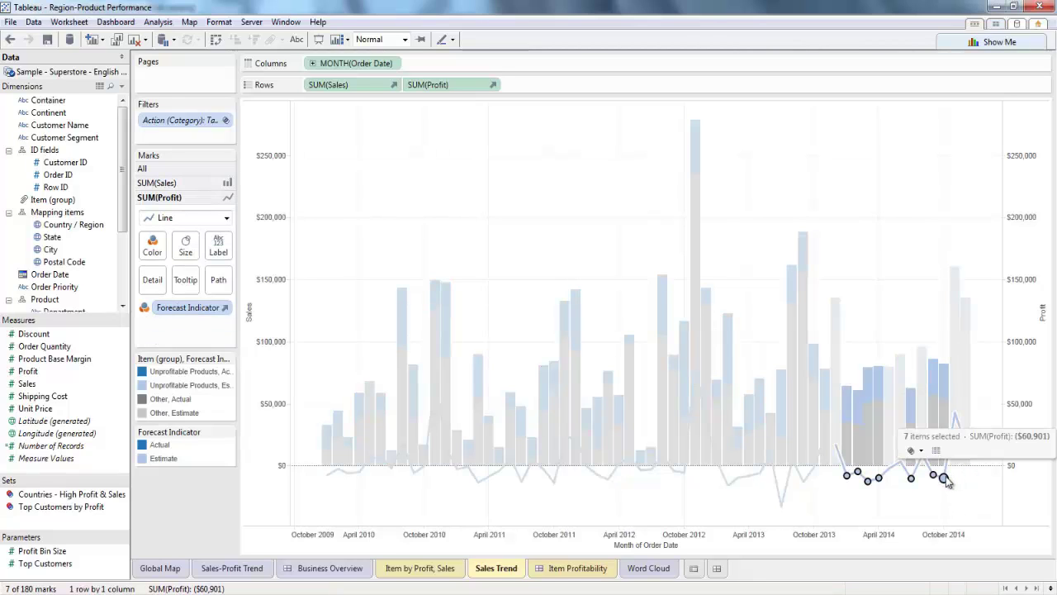
mouse_move(947, 483)
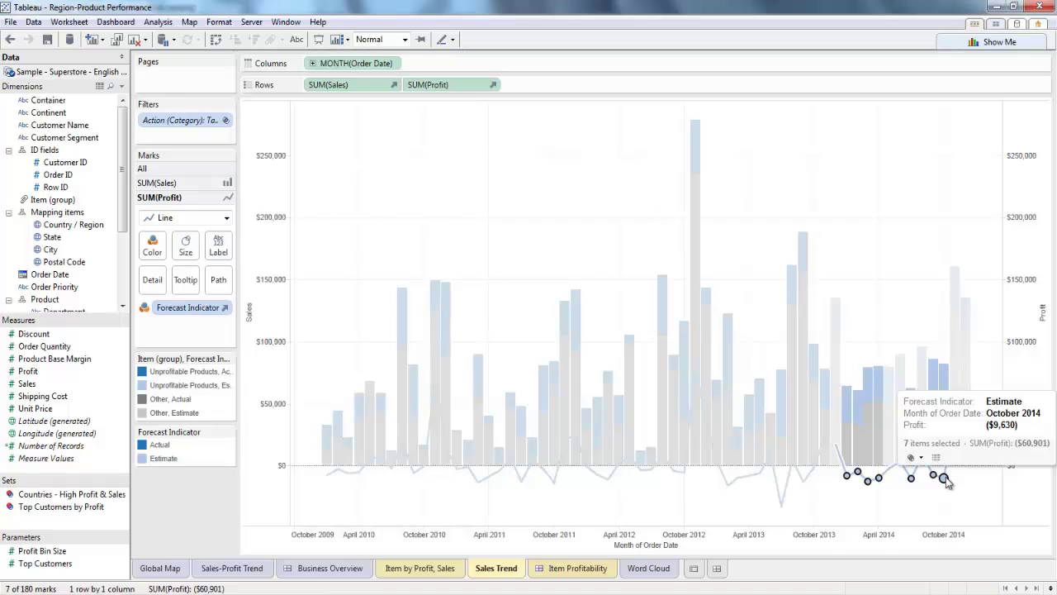
left_click(967, 505)
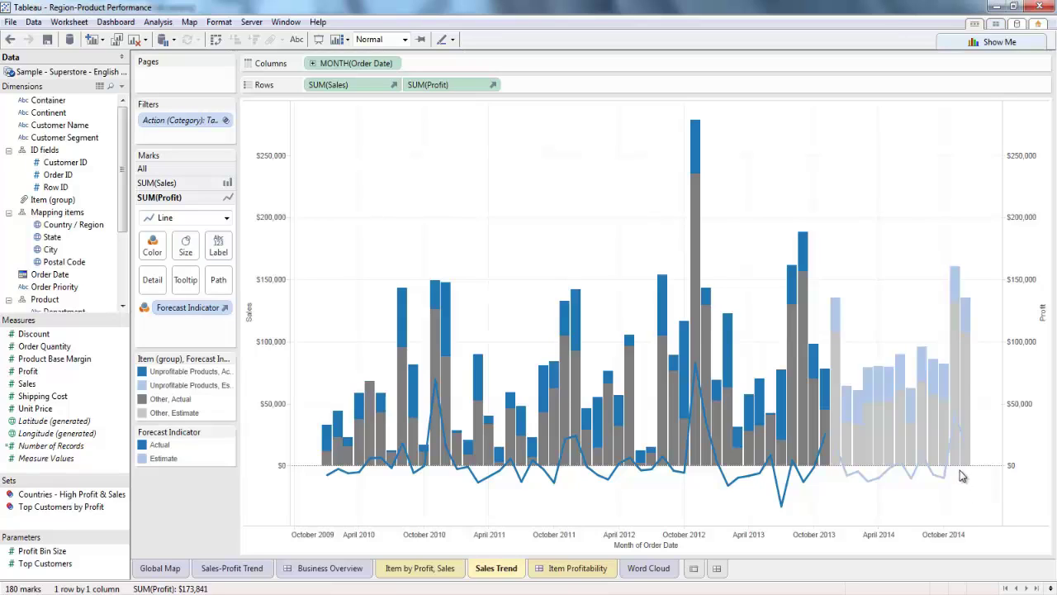
right_click(933, 431)
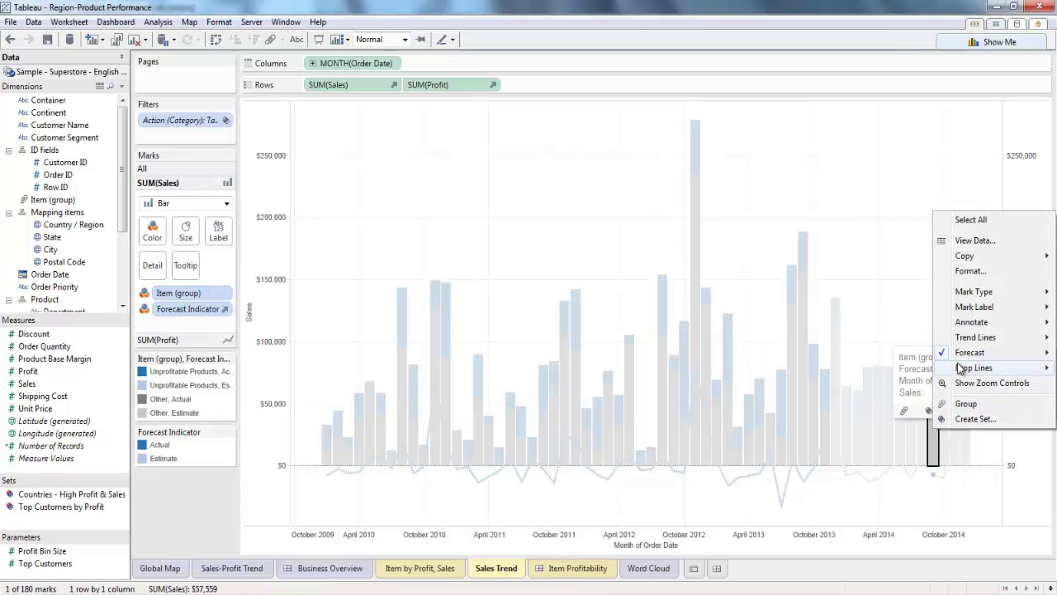
mouse_move(941, 353)
left_click(862, 368)
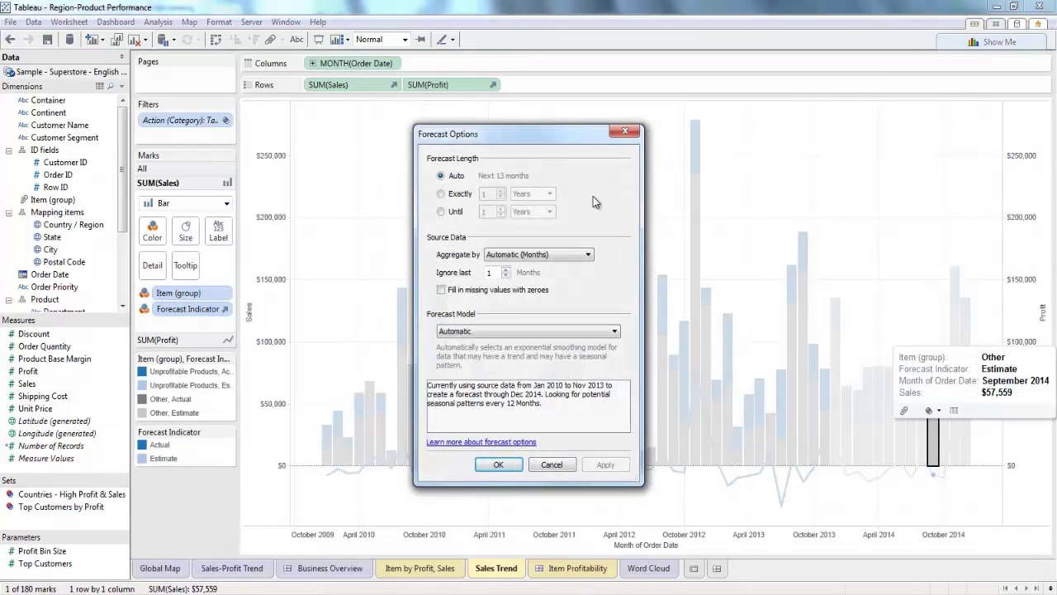
left_click(585, 254)
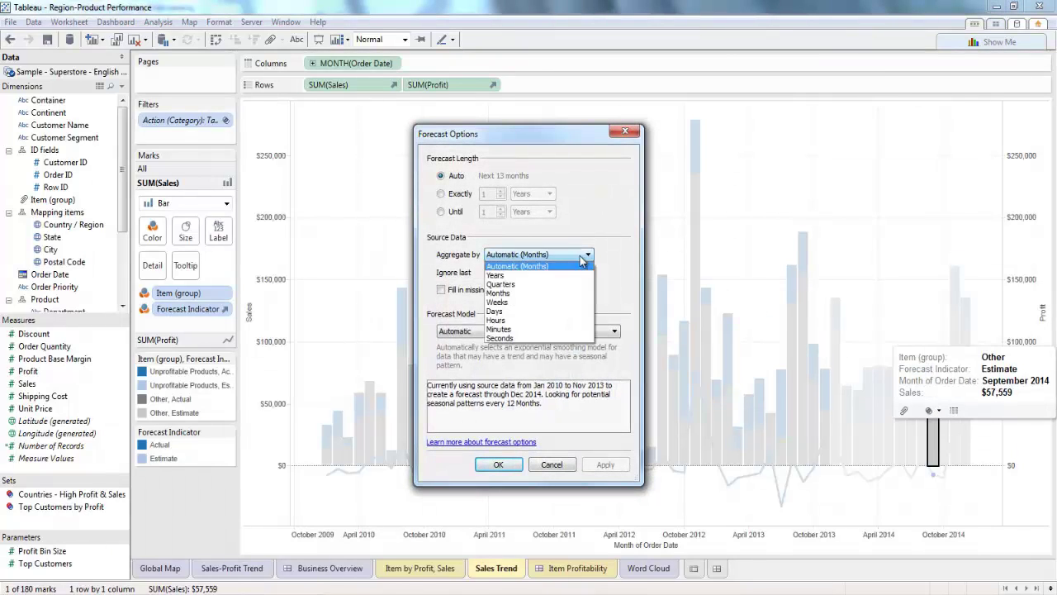
left_click(581, 257)
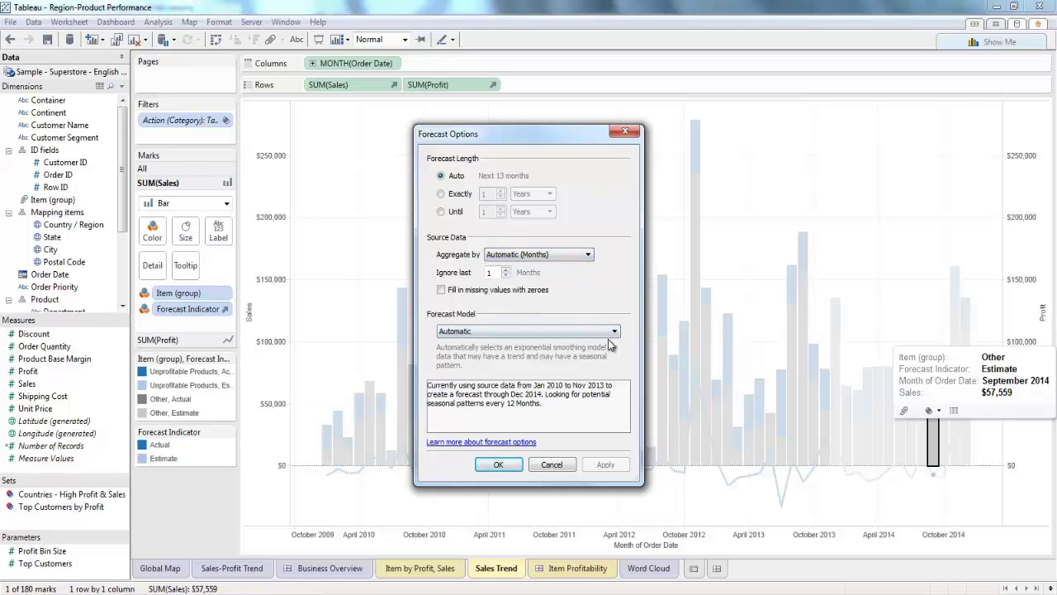
left_click(611, 335)
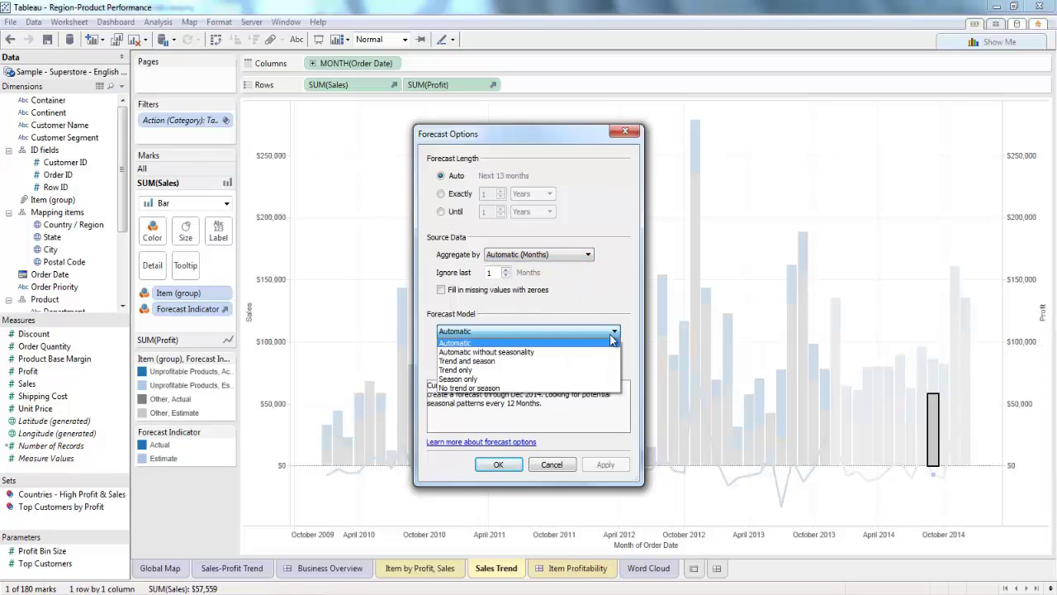
left_click(587, 440)
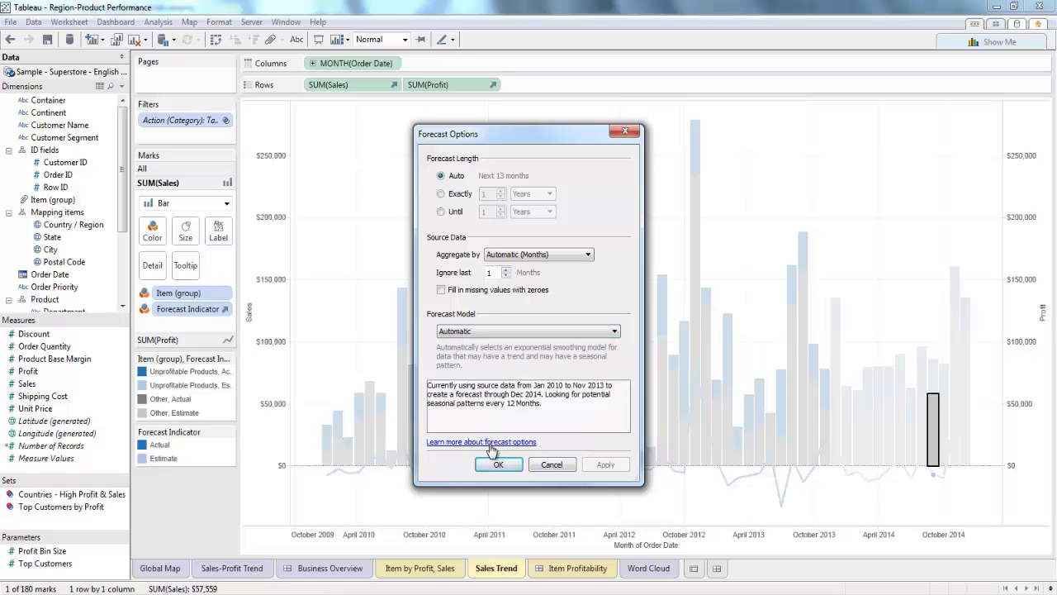
left_click(551, 464)
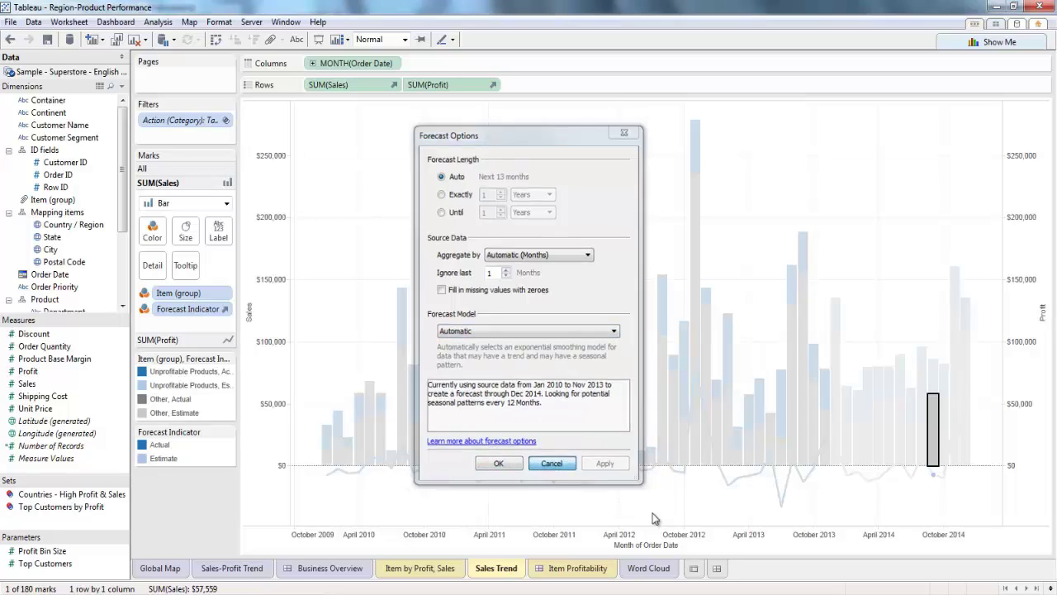
right_click(944, 477)
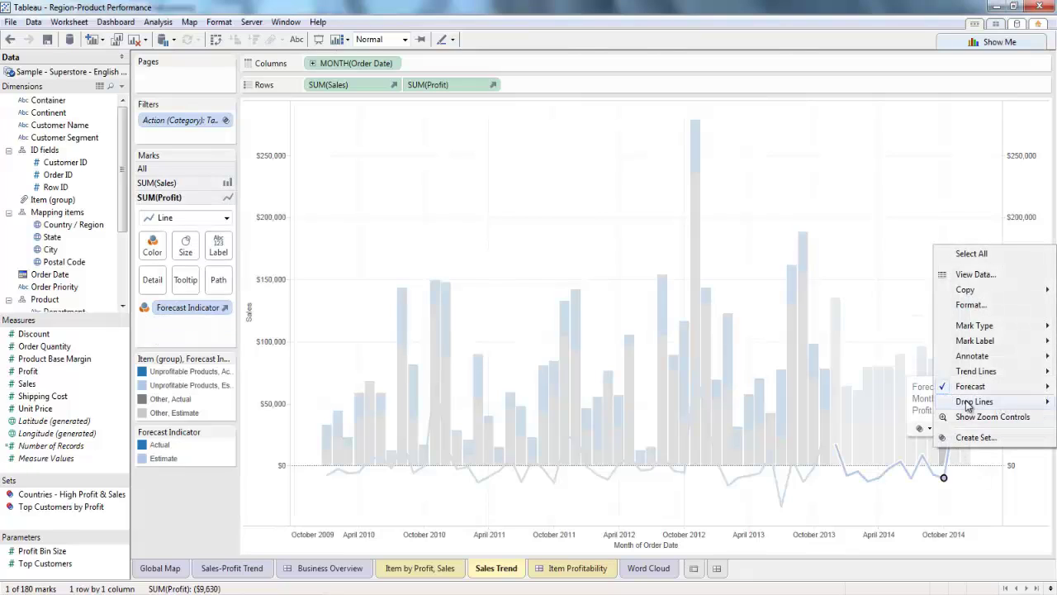
mouse_move(970, 394)
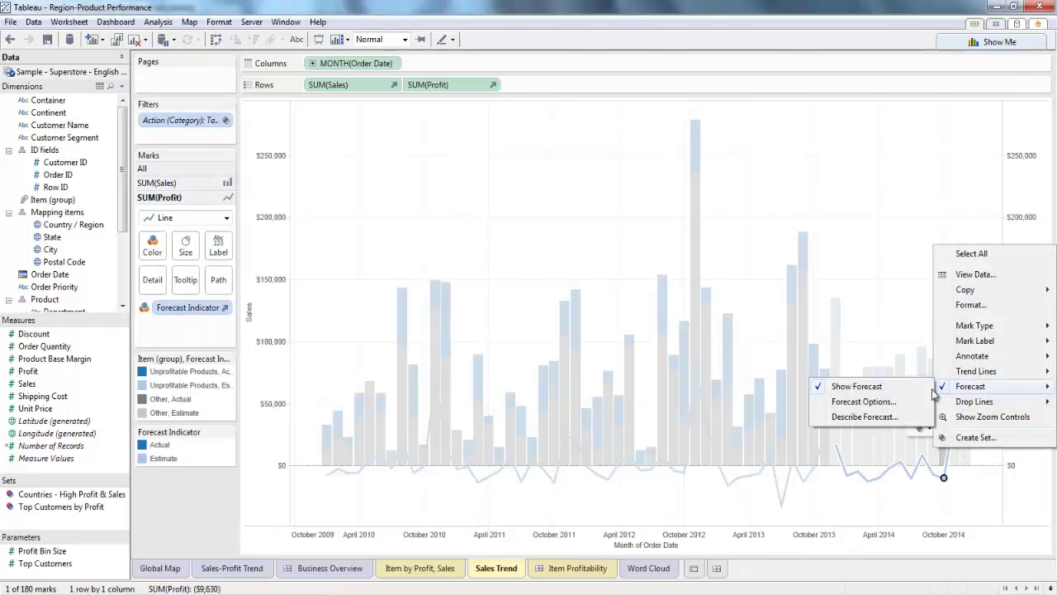
left_click(888, 418)
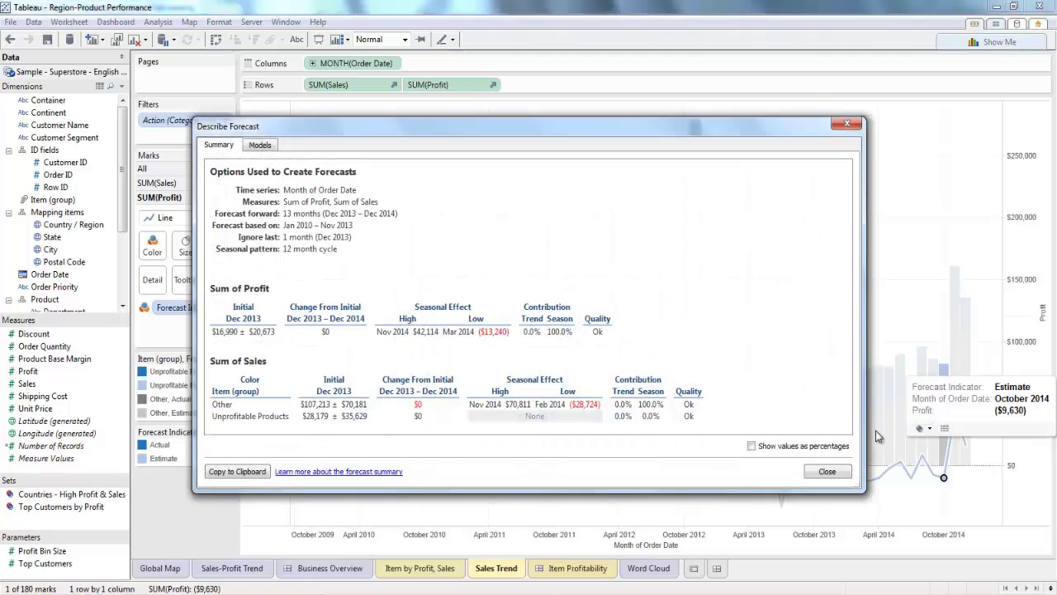
left_click(261, 145)
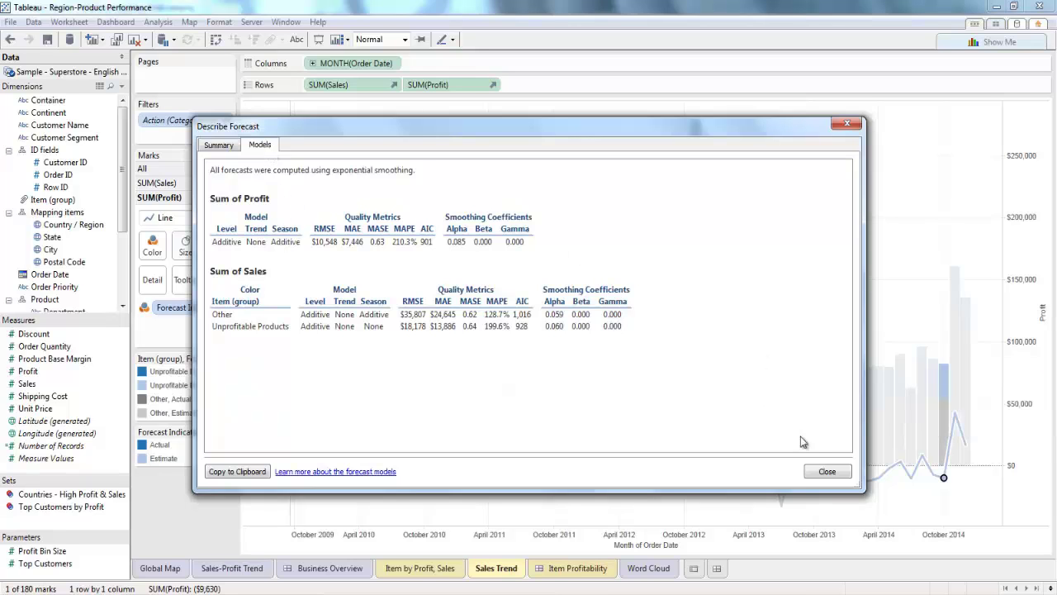
left_click(822, 472)
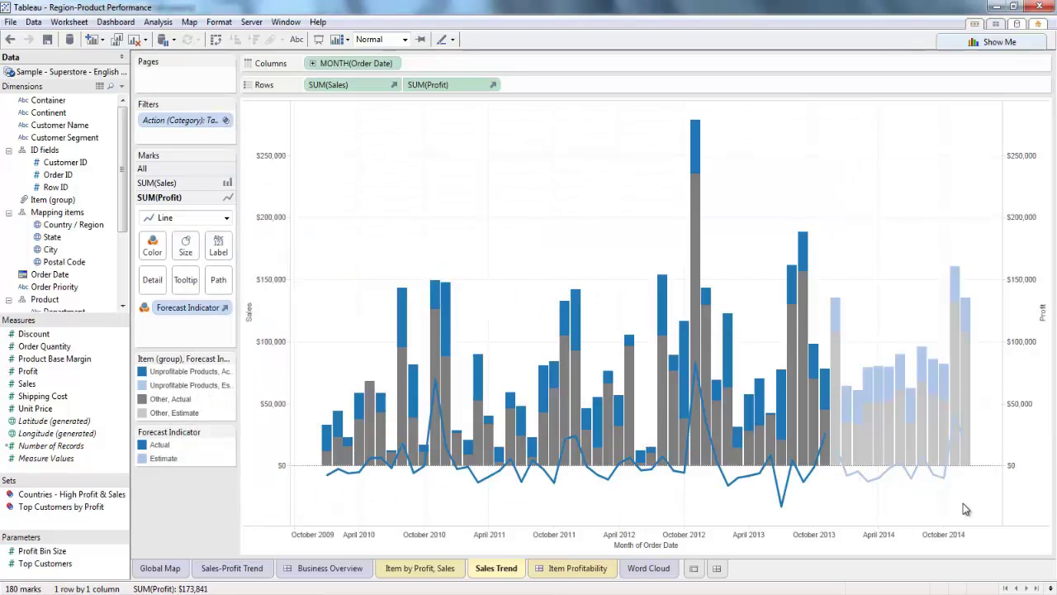